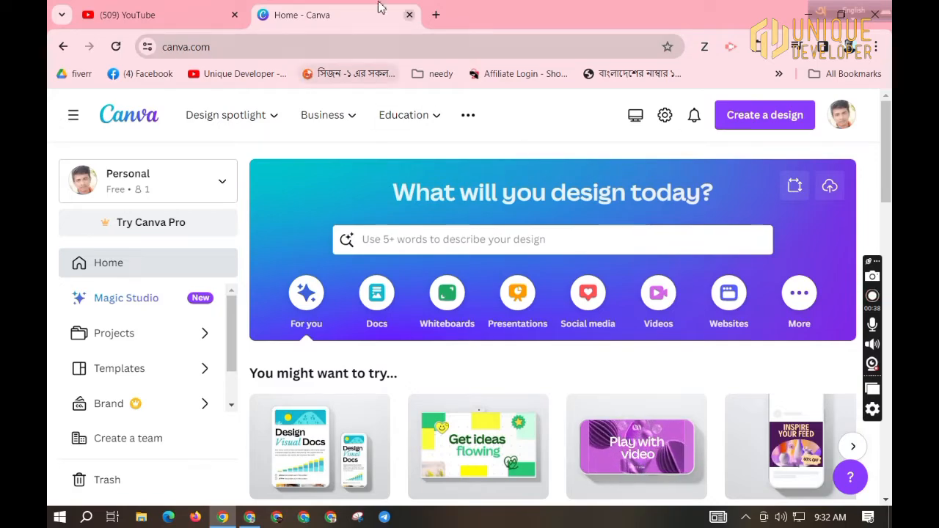
Search 'cv' and start a blank Resume design at 21 × 29.7 cm (A4).
{"action": "left_click", "coordinate": [783, 121]}
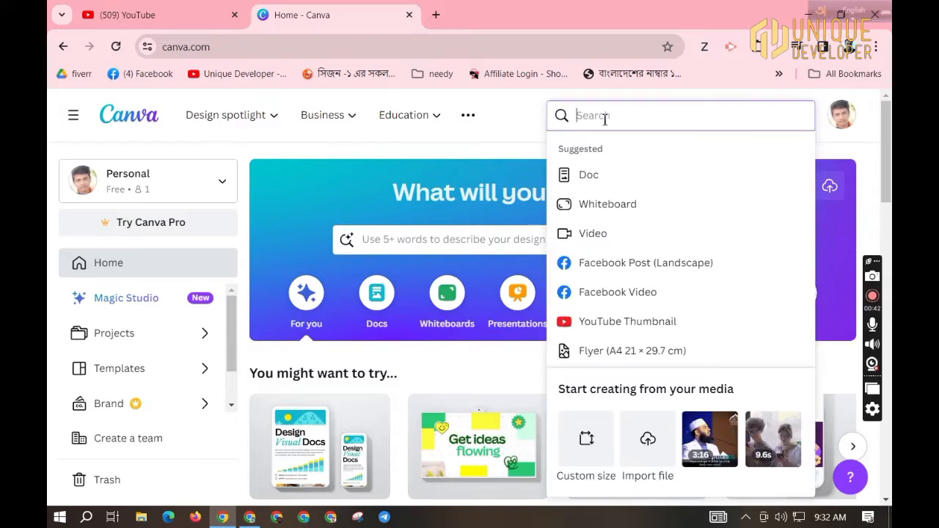
{"action": "type", "text": "cv"}
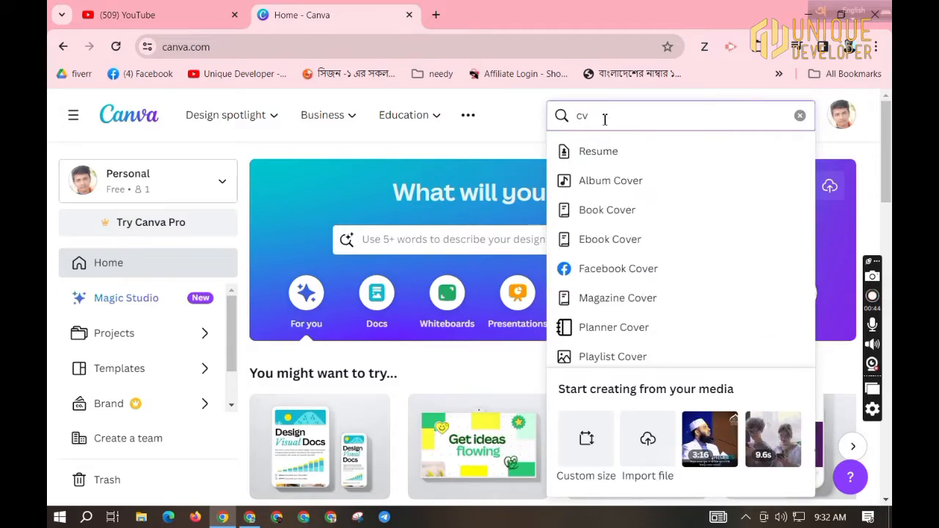
{"action": "left_click", "coordinate": [638, 161]}
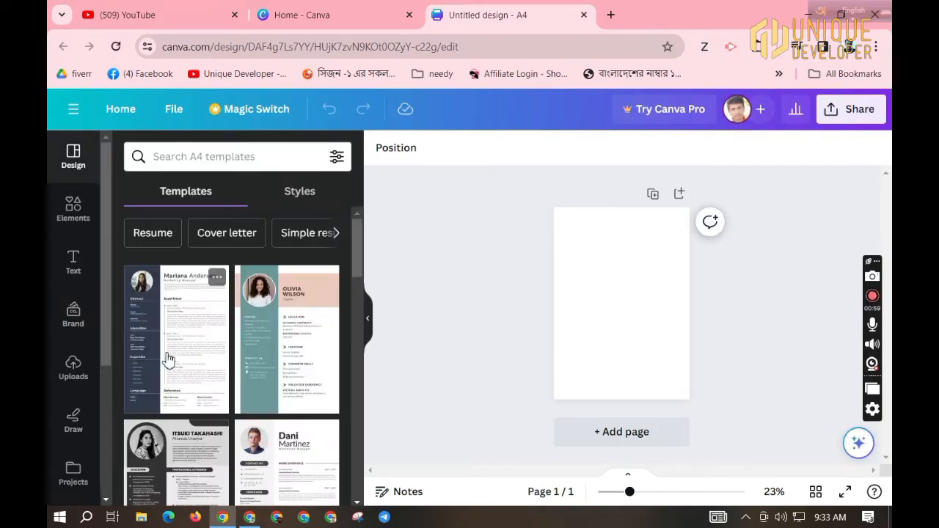
Filter templates to Resume and apply the gray-white template with the round portrait photo.
{"action": "scroll", "coordinate": [200, 343], "scroll_direction": "down", "scroll_amount": 2}
{"action": "scroll", "coordinate": [211, 359], "scroll_direction": "up", "scroll_amount": 3}
{"action": "scroll", "coordinate": [214, 360], "scroll_direction": "down", "scroll_amount": 7}
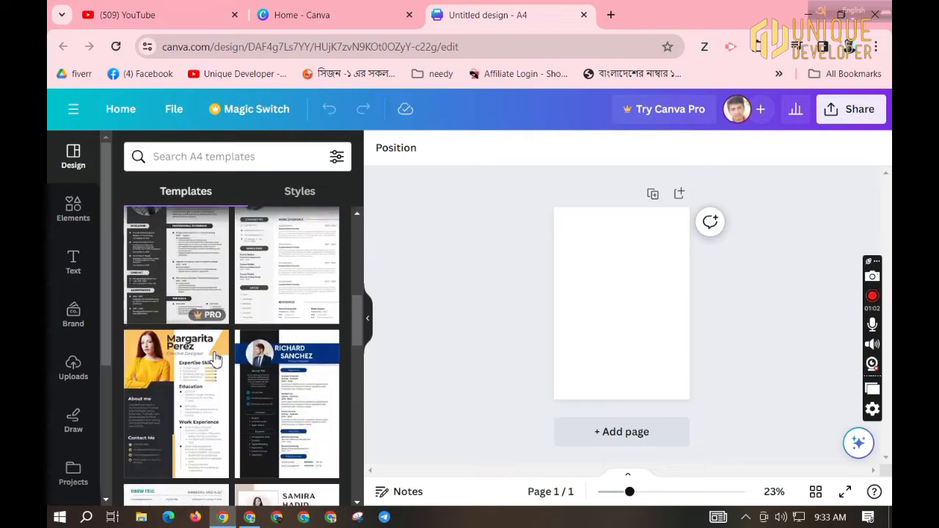
{"action": "scroll", "coordinate": [215, 358], "scroll_direction": "down", "scroll_amount": 5}
{"action": "scroll", "coordinate": [215, 358], "scroll_direction": "up", "scroll_amount": 6}
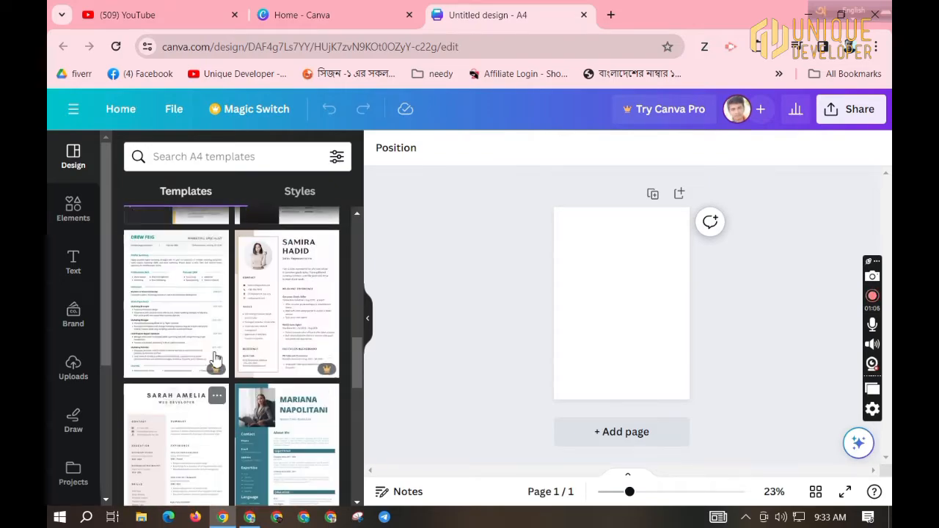
{"action": "scroll", "coordinate": [215, 358], "scroll_direction": "up", "scroll_amount": 8}
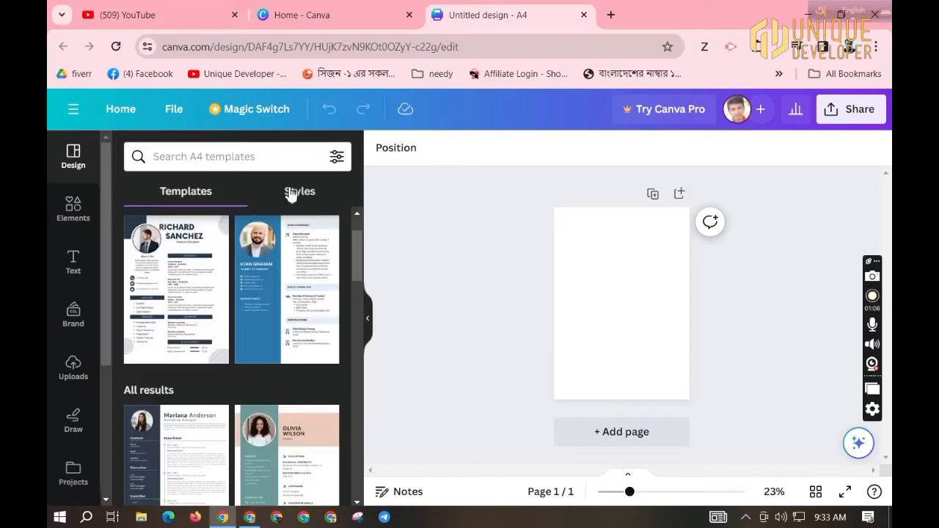
{"action": "scroll", "coordinate": [182, 301], "scroll_direction": "up", "scroll_amount": 2}
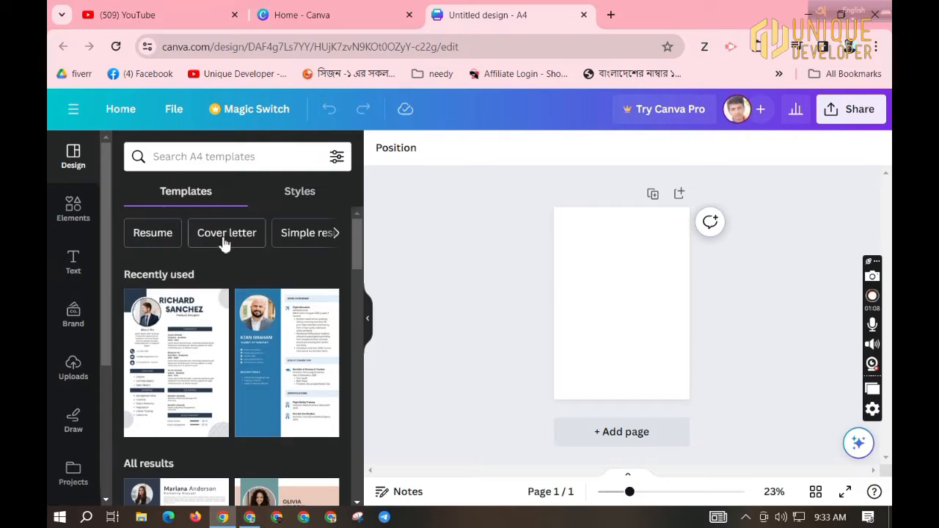
{"action": "left_click", "coordinate": [154, 234]}
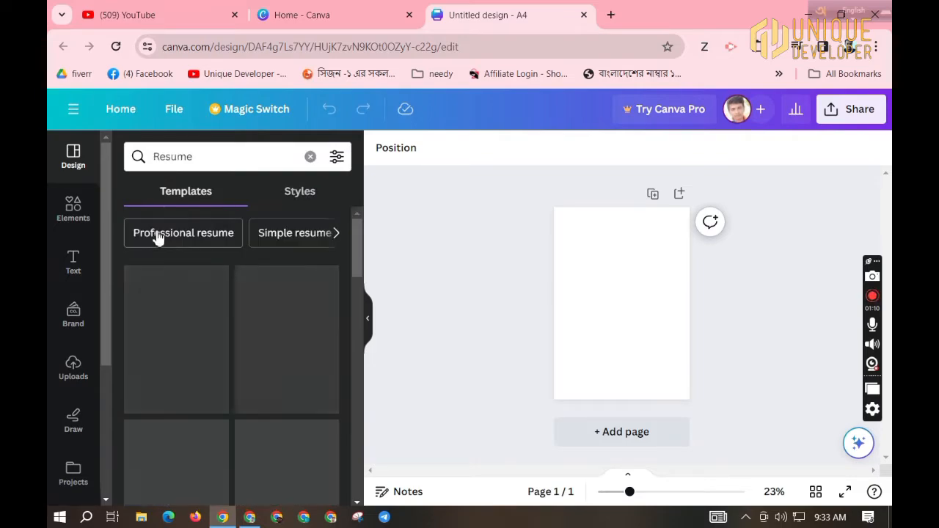
{"action": "scroll", "coordinate": [282, 373], "scroll_direction": "down", "scroll_amount": 3}
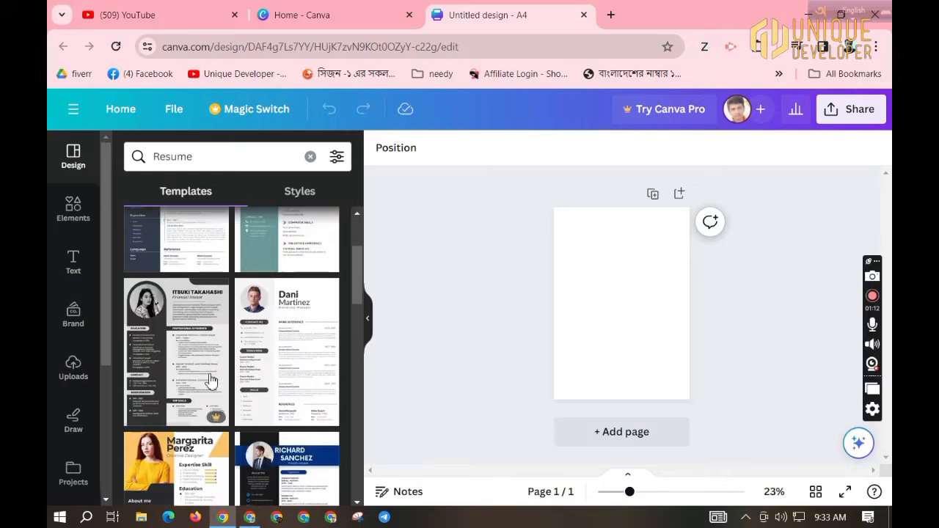
{"action": "scroll", "coordinate": [290, 286], "scroll_direction": "up", "scroll_amount": 1}
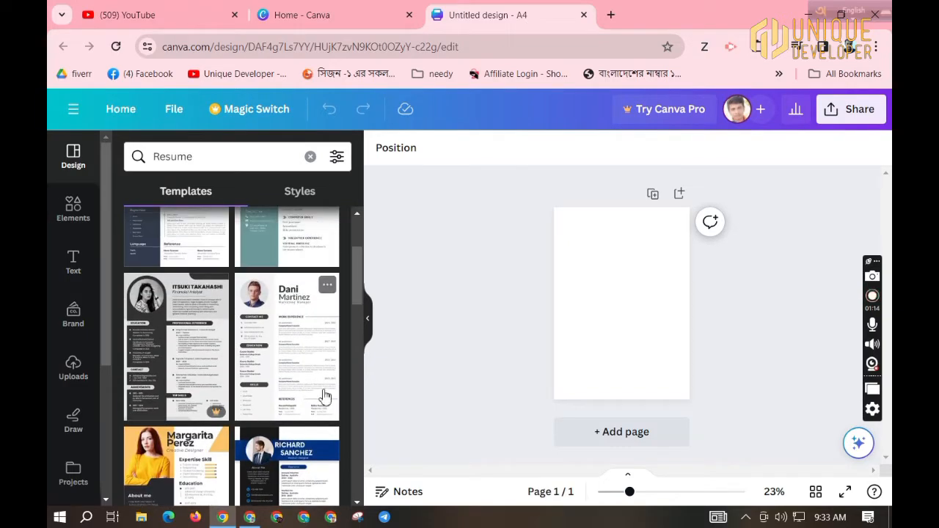
{"action": "left_click", "coordinate": [317, 336]}
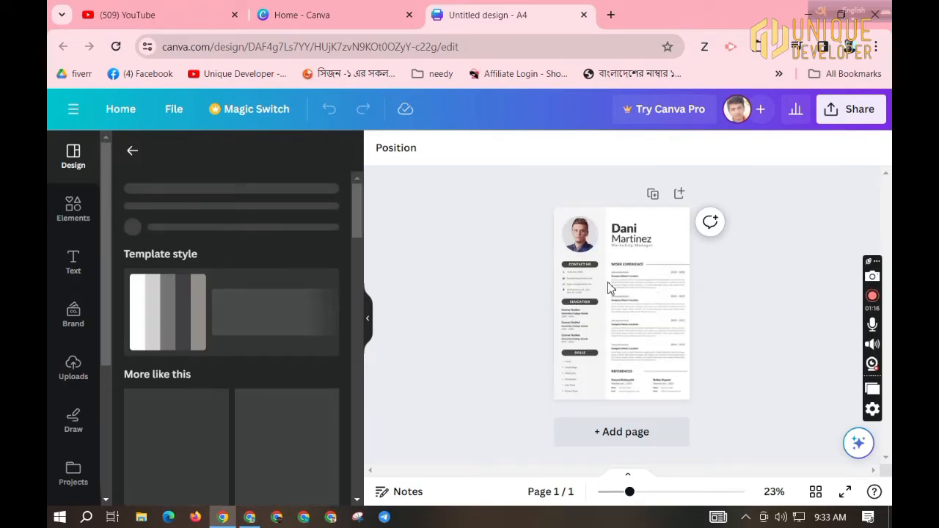
Hide the template panel, zoom the page to about 50%, and select the portrait photo frame.
{"action": "left_click", "coordinate": [369, 320]}
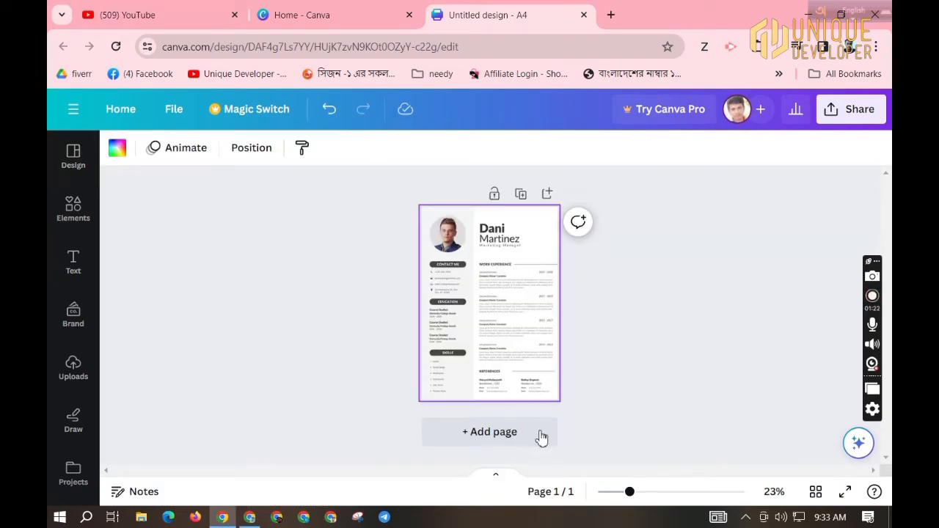
{"action": "mouse_move", "coordinate": [658, 496]}
{"action": "left_mouse_down"}
{"action": "mouse_move", "coordinate": [640, 492]}
{"action": "mouse_move", "coordinate": [661, 495]}
{"action": "left_mouse_up"}
{"action": "scroll", "coordinate": [450, 370], "scroll_direction": "up", "scroll_amount": 2}
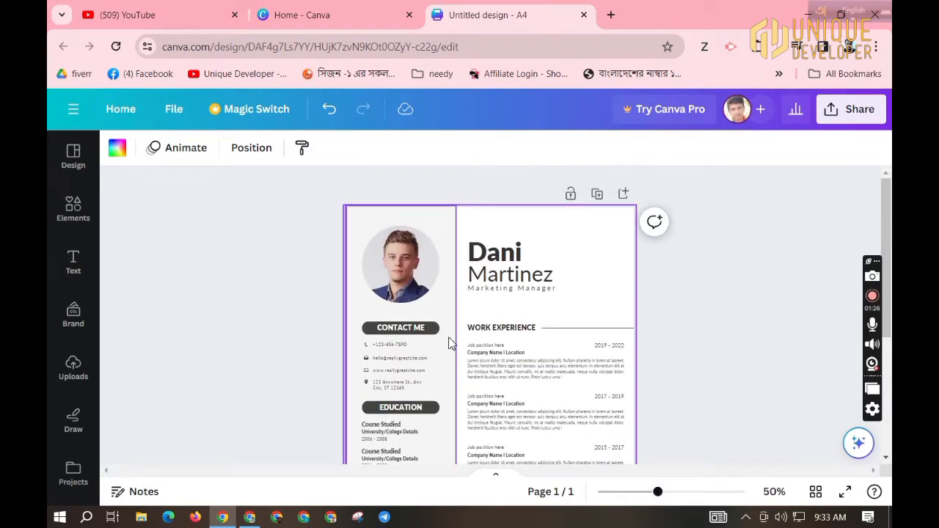
{"action": "left_click", "coordinate": [406, 260]}
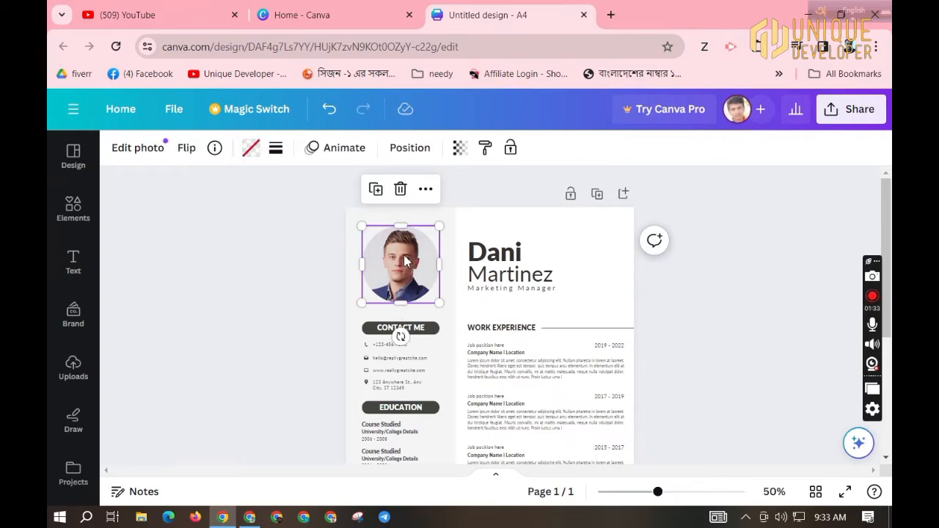
Drop the uploaded photo of the young man in a blue shirt into the round frame.
{"action": "left_click", "coordinate": [74, 367]}
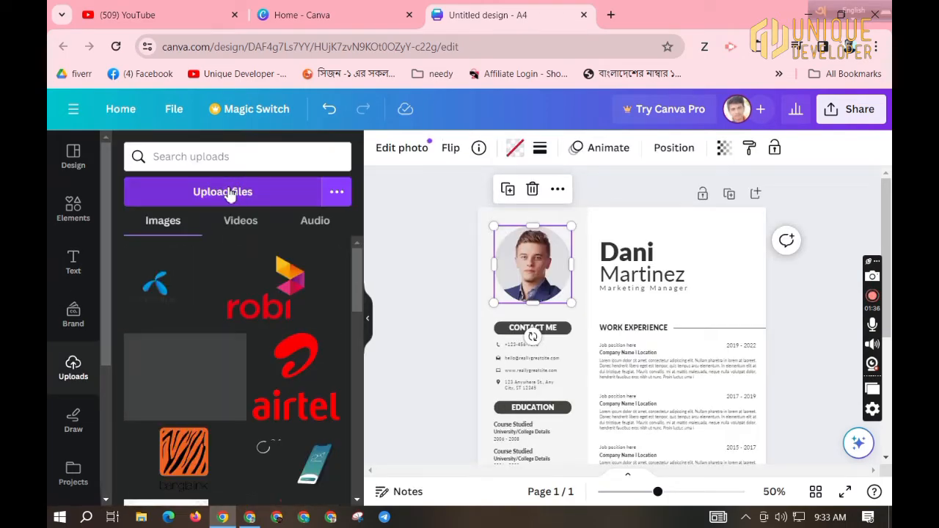
{"action": "scroll", "coordinate": [244, 408], "scroll_direction": "down", "scroll_amount": 2}
{"action": "scroll", "coordinate": [245, 407], "scroll_direction": "down", "scroll_amount": 5}
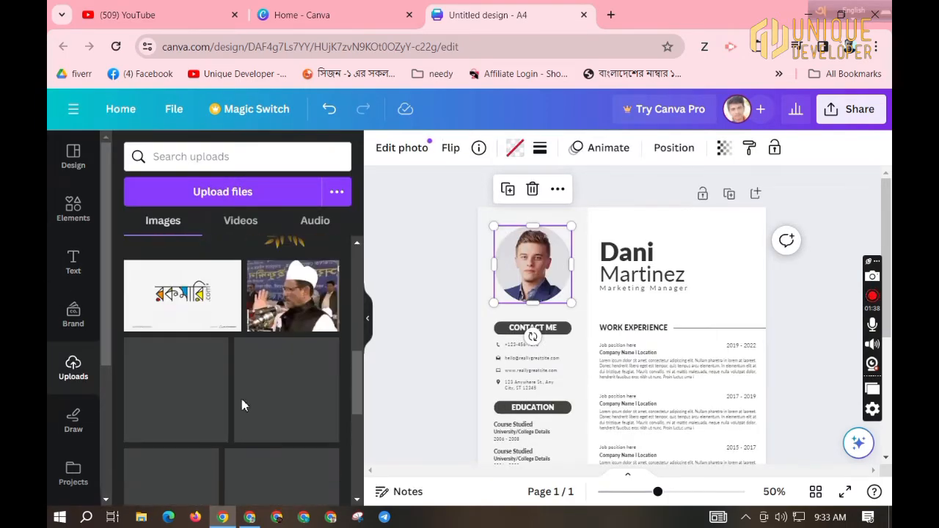
{"action": "scroll", "coordinate": [244, 404], "scroll_direction": "down", "scroll_amount": 4}
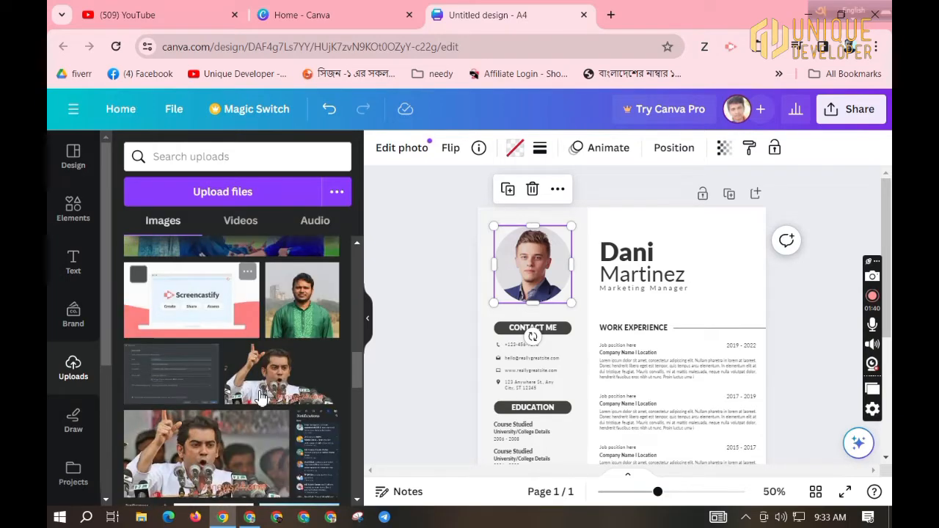
{"action": "scroll", "coordinate": [261, 397], "scroll_direction": "down", "scroll_amount": 3}
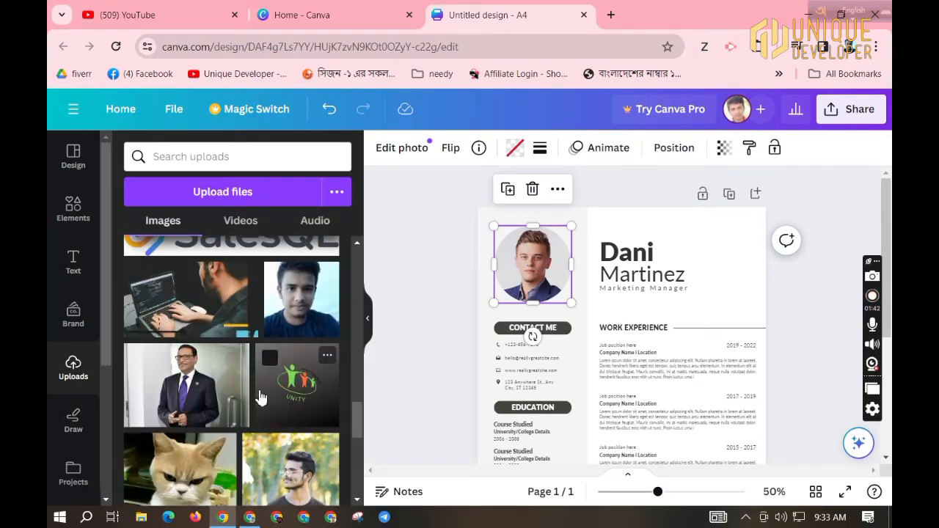
{"action": "left_click_drag", "start_coordinate": [292, 319], "coordinate": [506, 259]}
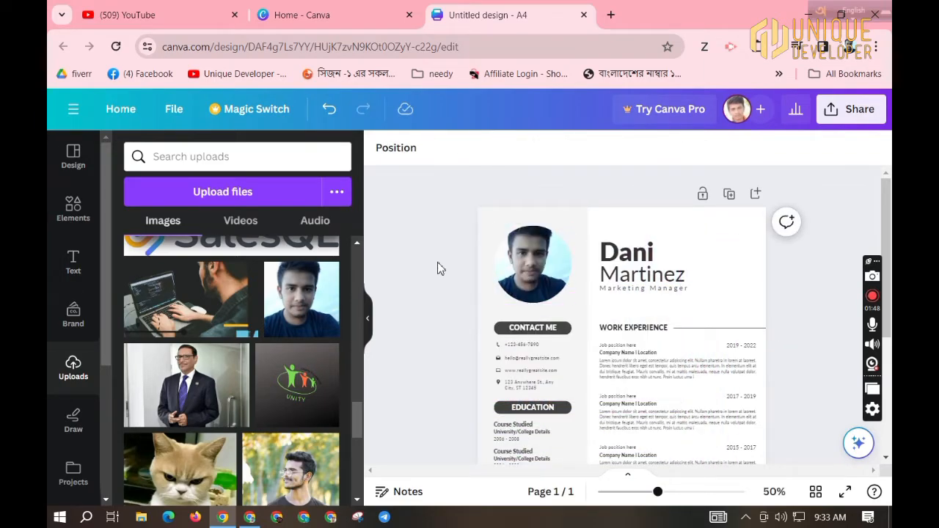
Replace the heading's first name with the owner's full name and delete the surname text.
{"action": "left_click", "coordinate": [626, 255]}
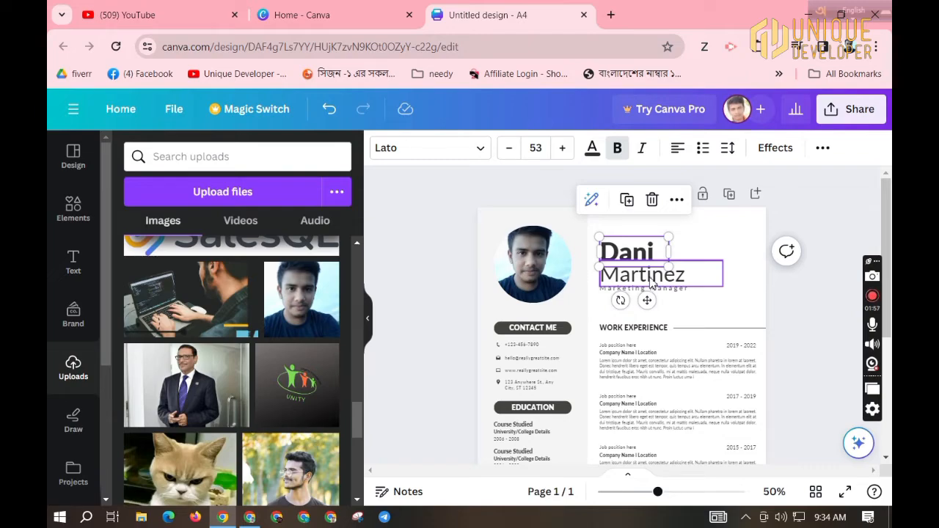
{"action": "double_click", "coordinate": [644, 254]}
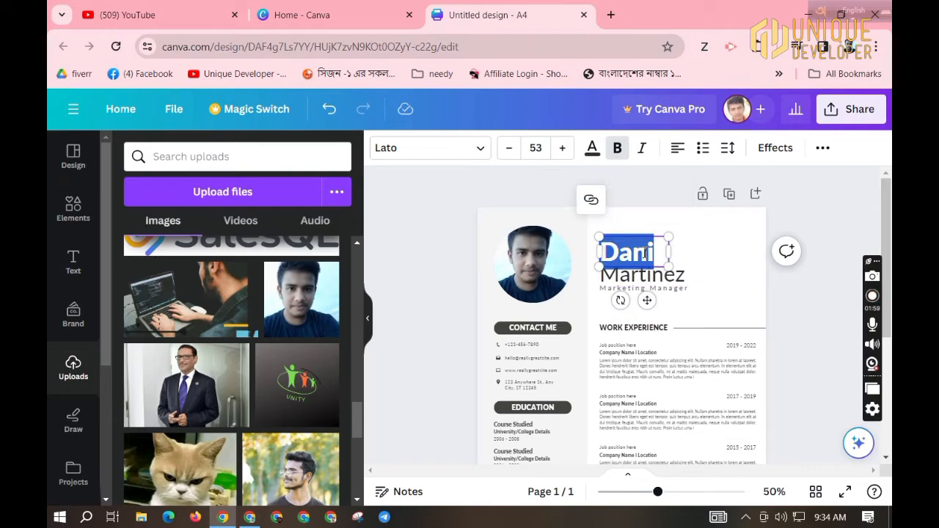
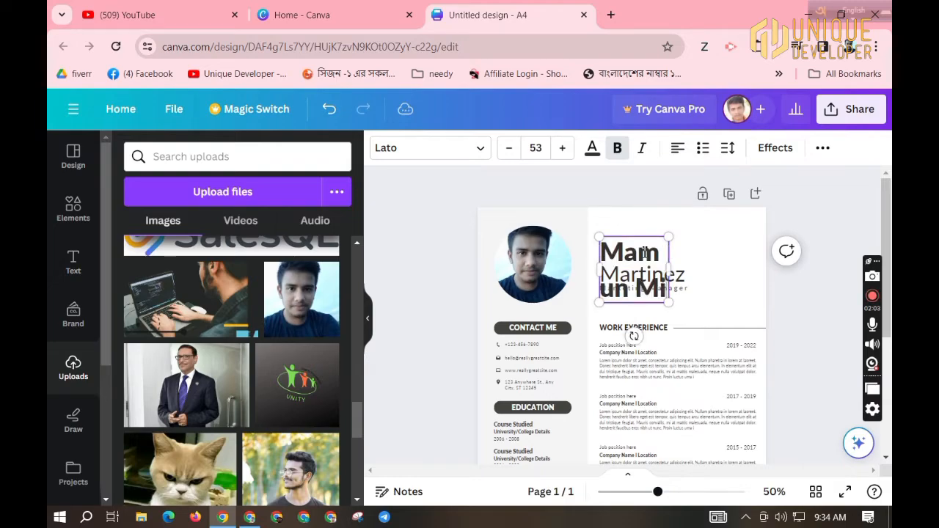
{"action": "left_click", "coordinate": [682, 279]}
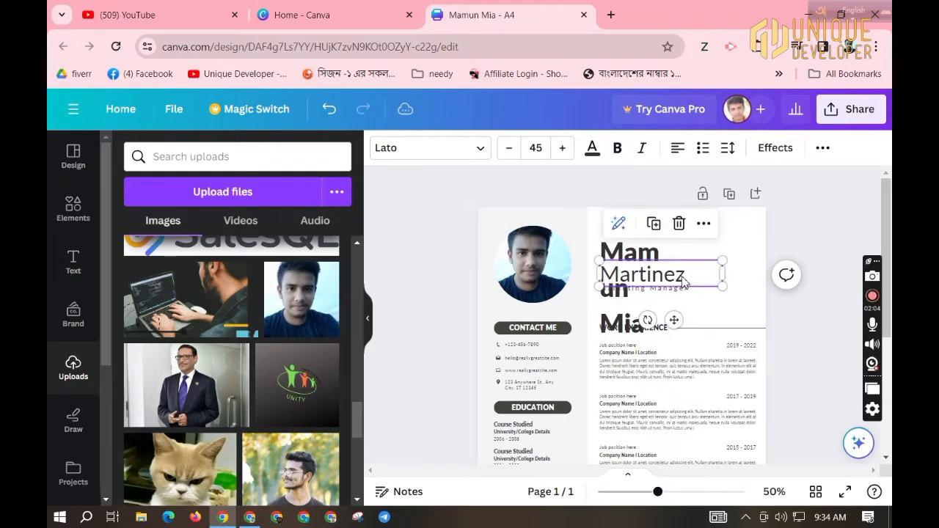
{"action": "key", "text": "Delete"}
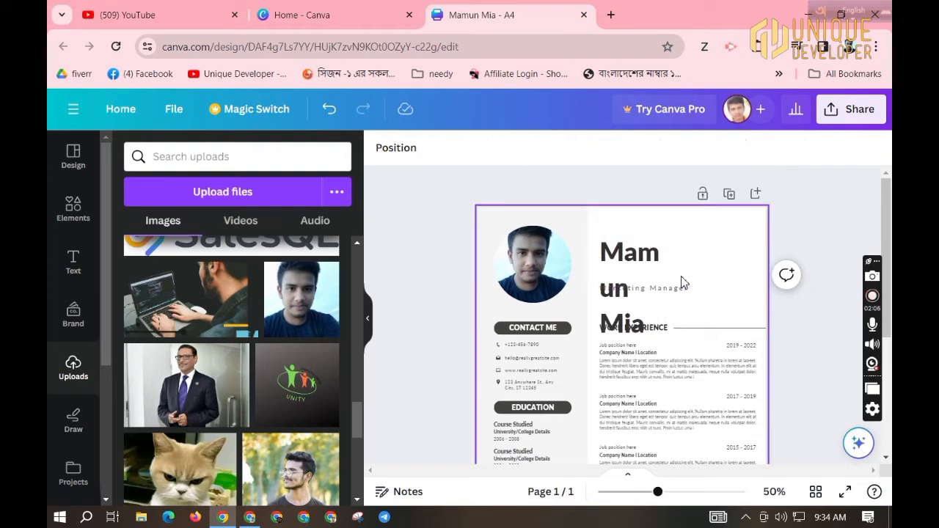
Reduce the name to font size 49, widen it to one line, and align it left.
{"action": "left_click", "coordinate": [648, 309]}
{"action": "double_click", "coordinate": [648, 310]}
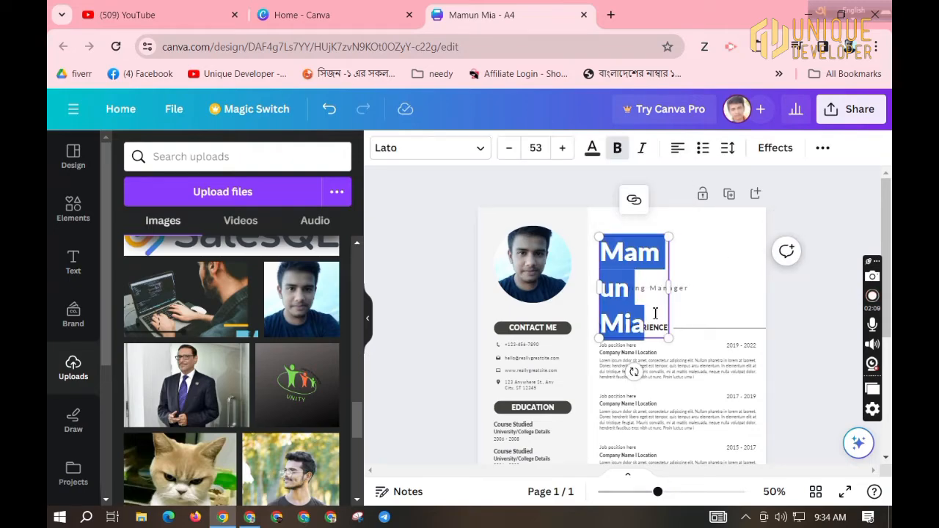
{"action": "left_click", "coordinate": [514, 149]}
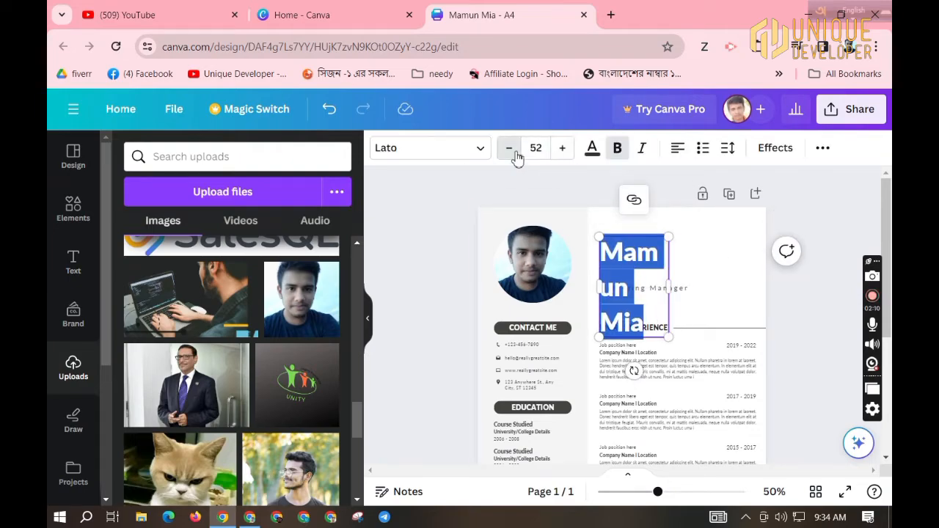
{"action": "left_click", "coordinate": [515, 150]}
{"action": "left_click", "coordinate": [515, 151]}
{"action": "left_click", "coordinate": [516, 154]}
{"action": "left_click_drag", "start_coordinate": [670, 271], "coordinate": [734, 269]}
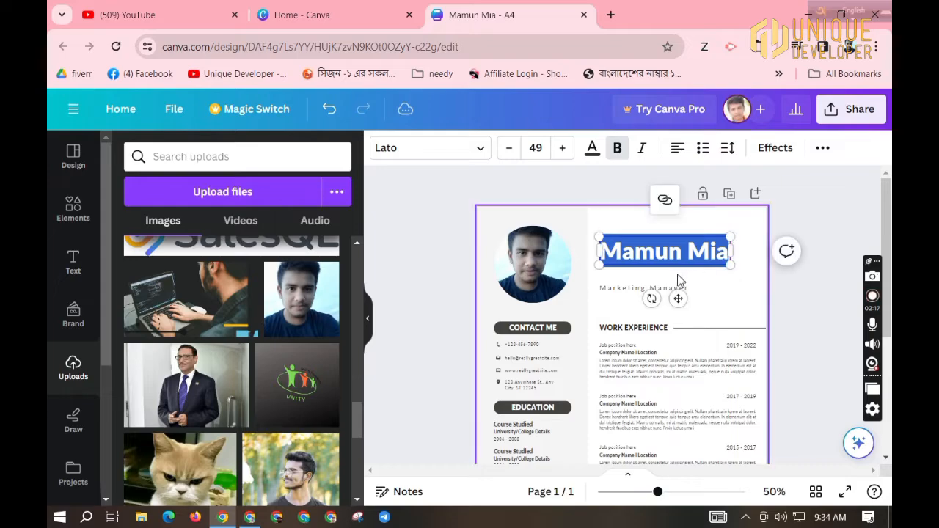
{"action": "left_click_drag", "start_coordinate": [680, 300], "coordinate": [621, 279]}
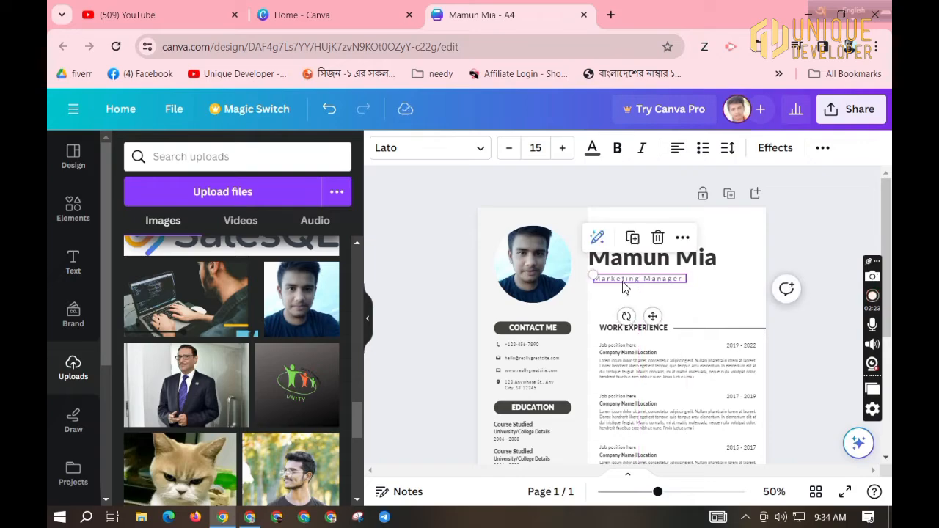
Rewrite the Marketing Manager subtitle as 'Android App Developer' and widen it to one line.
{"action": "double_click", "coordinate": [624, 283]}
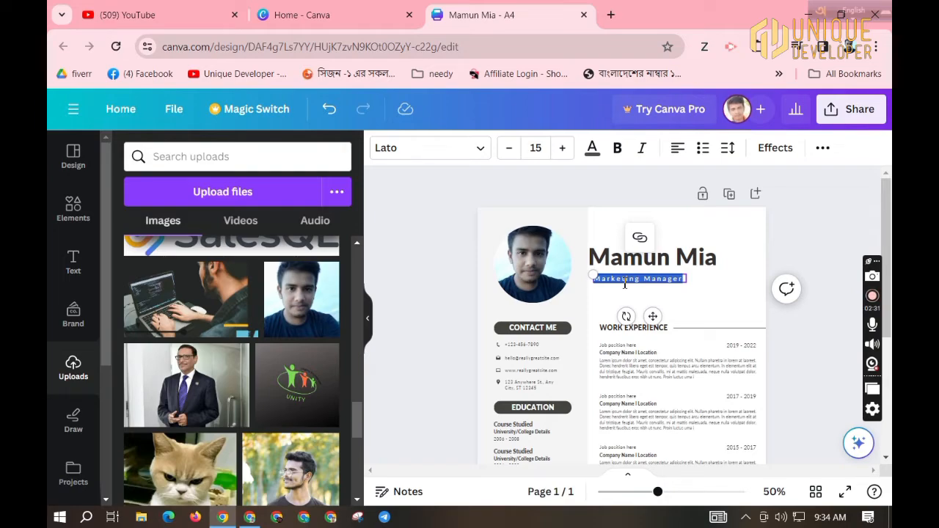
{"action": "type", "text": "App"}
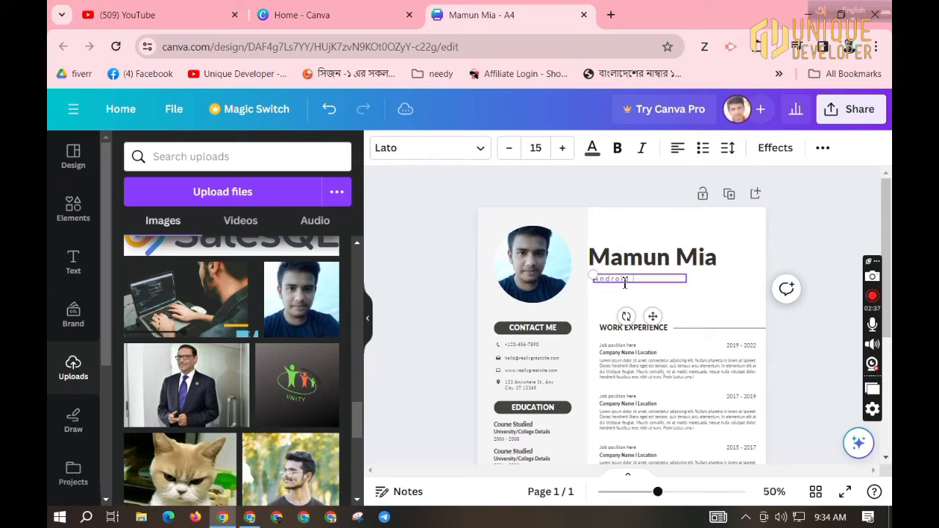
{"action": "type", "text": "Developer"}
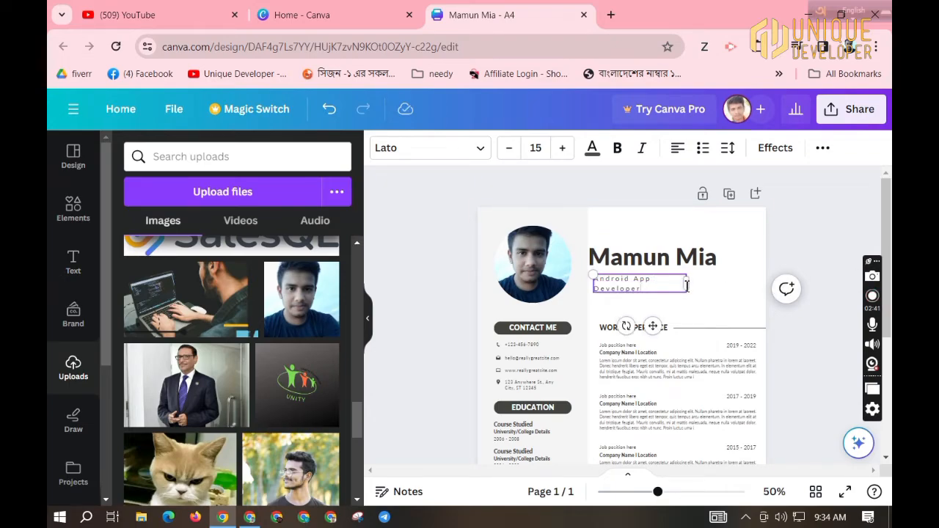
{"action": "left_click_drag", "start_coordinate": [687, 284], "coordinate": [706, 285]}
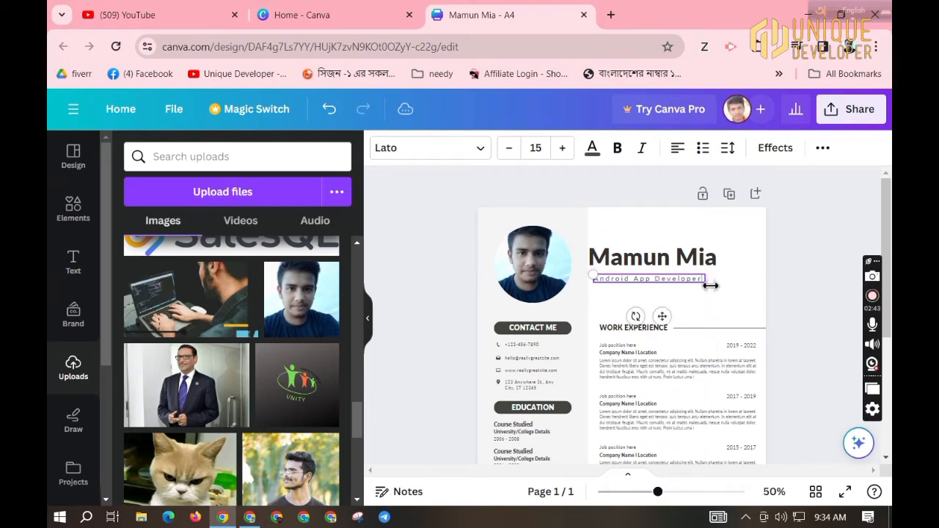
Set the subtitle's font to Arial.
{"action": "left_click", "coordinate": [438, 149]}
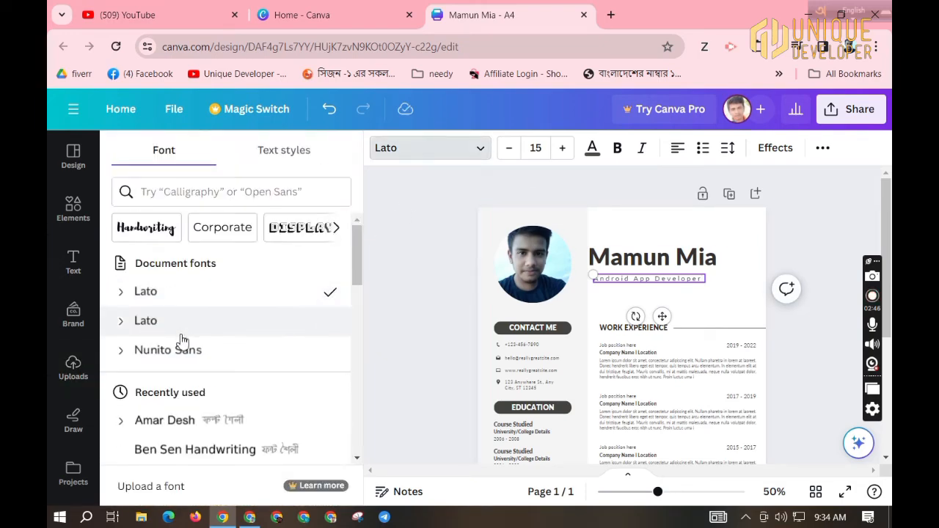
{"action": "scroll", "coordinate": [253, 400], "scroll_direction": "down", "scroll_amount": 2}
{"action": "scroll", "coordinate": [247, 393], "scroll_direction": "down", "scroll_amount": 5}
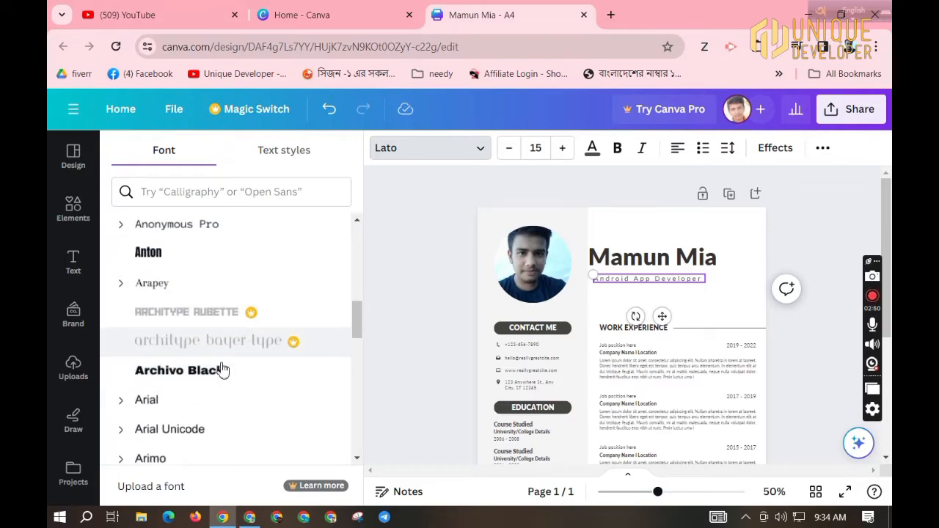
{"action": "left_click", "coordinate": [168, 400]}
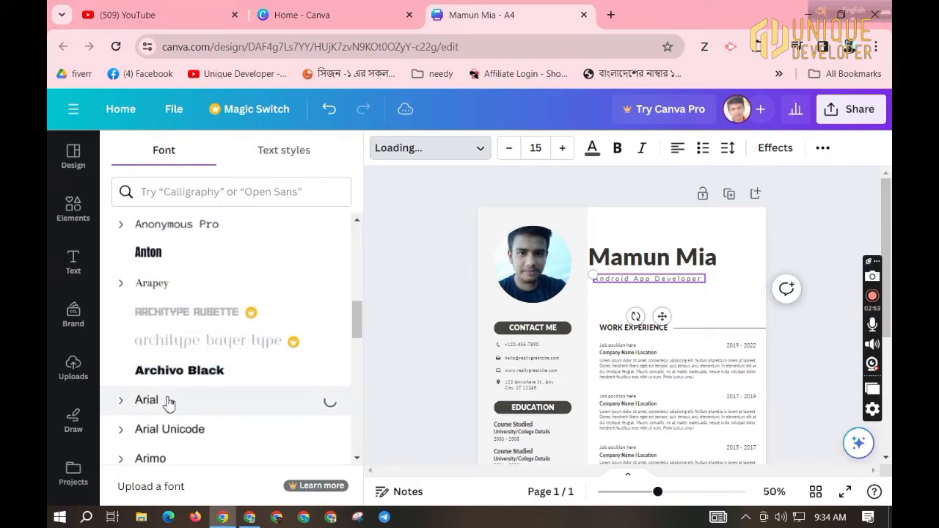
{"action": "left_click", "coordinate": [681, 292]}
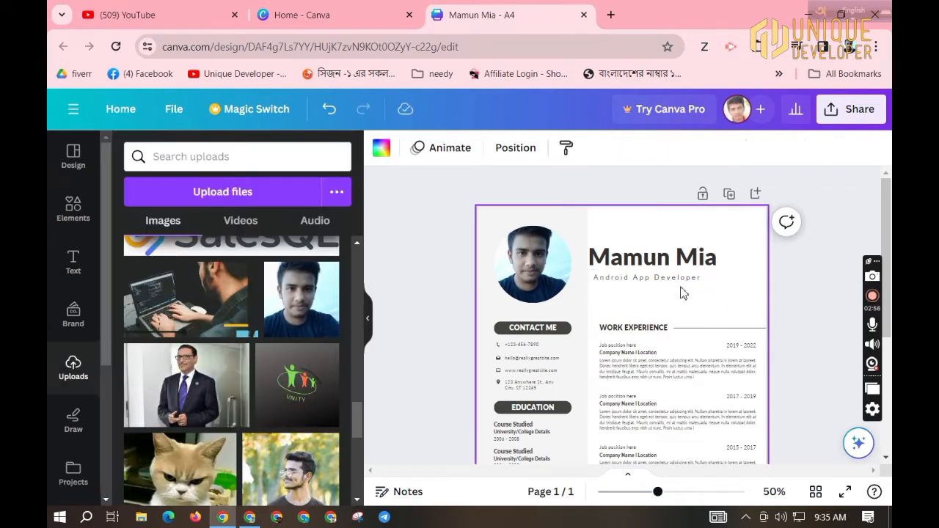
Zoom the page to about 108% to bring the Contact Me details into view.
{"action": "left_click", "coordinate": [524, 350]}
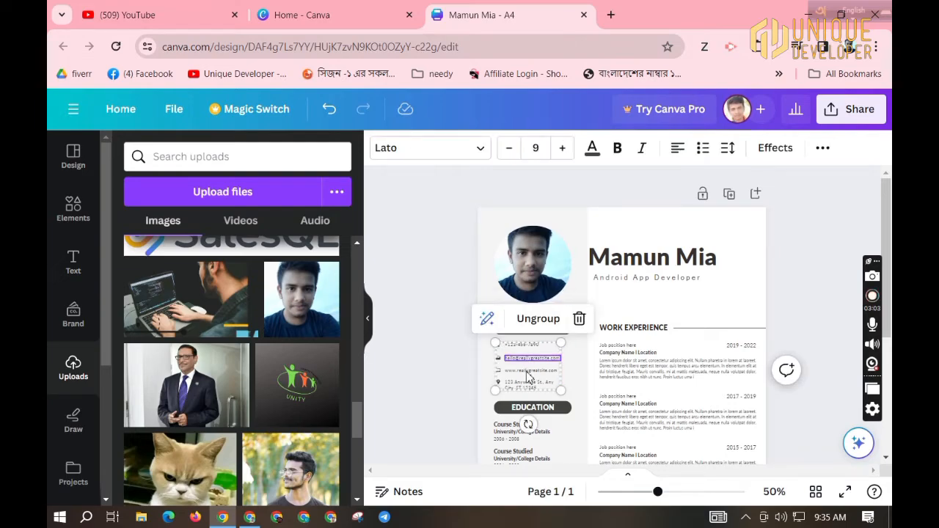
{"action": "left_click", "coordinate": [527, 375]}
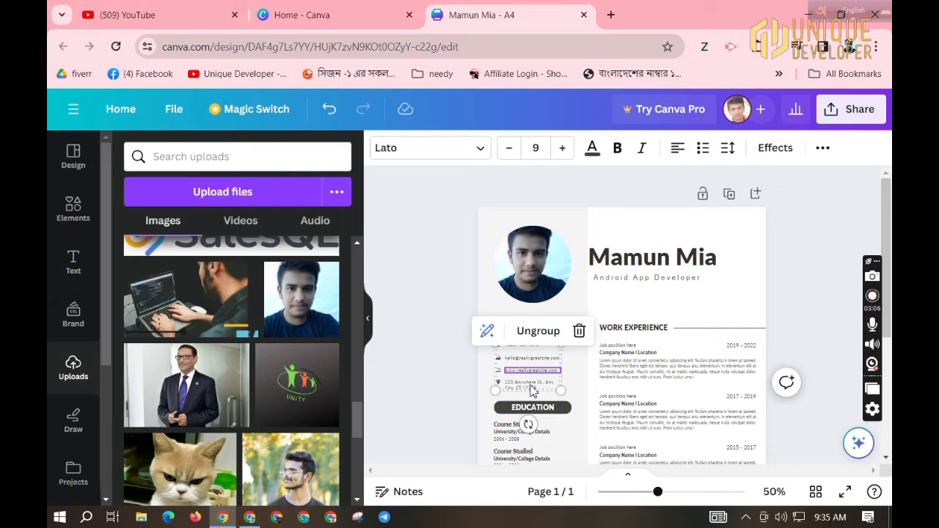
{"action": "left_click", "coordinate": [533, 387]}
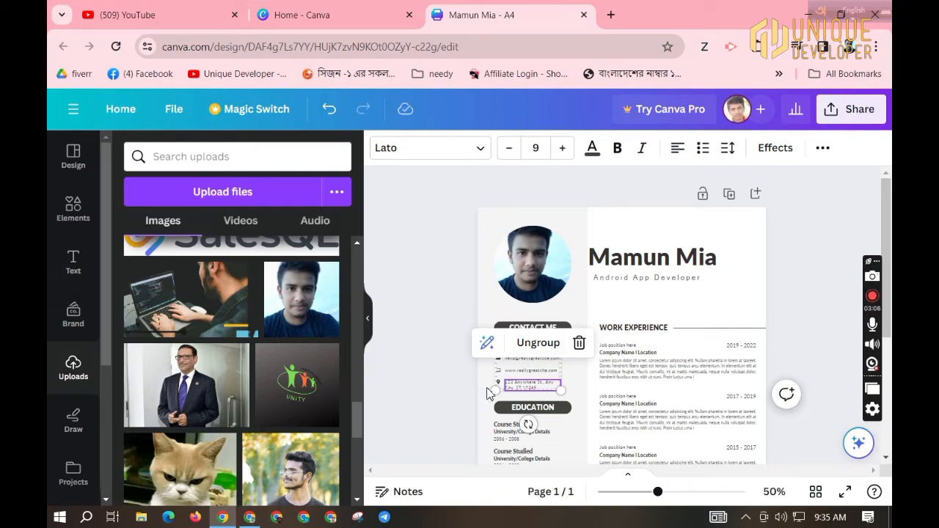
{"action": "left_click_drag", "start_coordinate": [680, 497], "coordinate": [687, 493]}
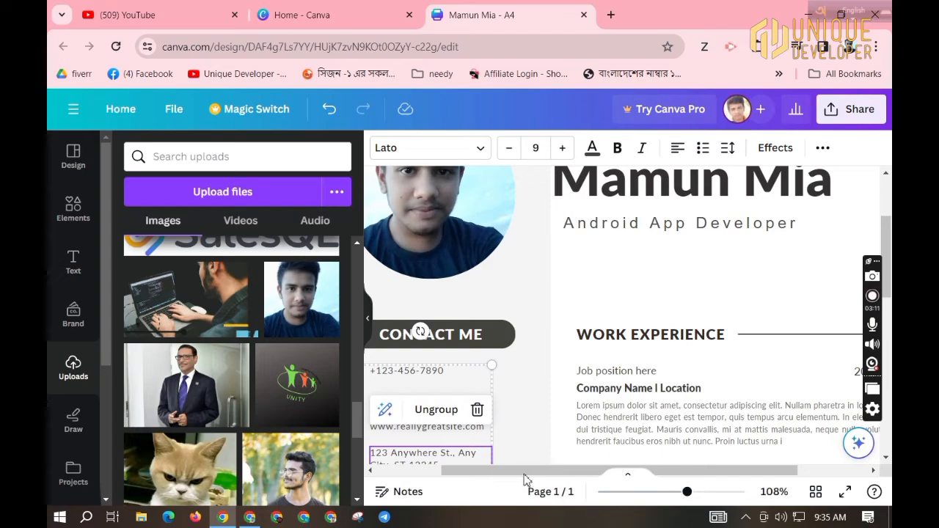
{"action": "left_click_drag", "start_coordinate": [524, 473], "coordinate": [471, 472]}
{"action": "scroll", "coordinate": [516, 394], "scroll_direction": "up", "scroll_amount": 1}
{"action": "scroll", "coordinate": [516, 394], "scroll_direction": "down", "scroll_amount": 2}
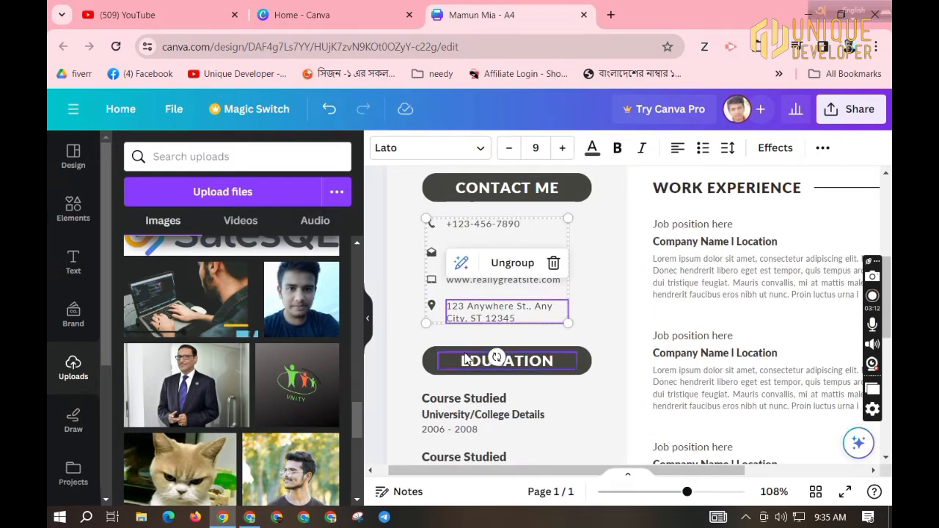
Replace the sample email in Contact Me with the owner's email address.
{"action": "left_click", "coordinate": [409, 331]}
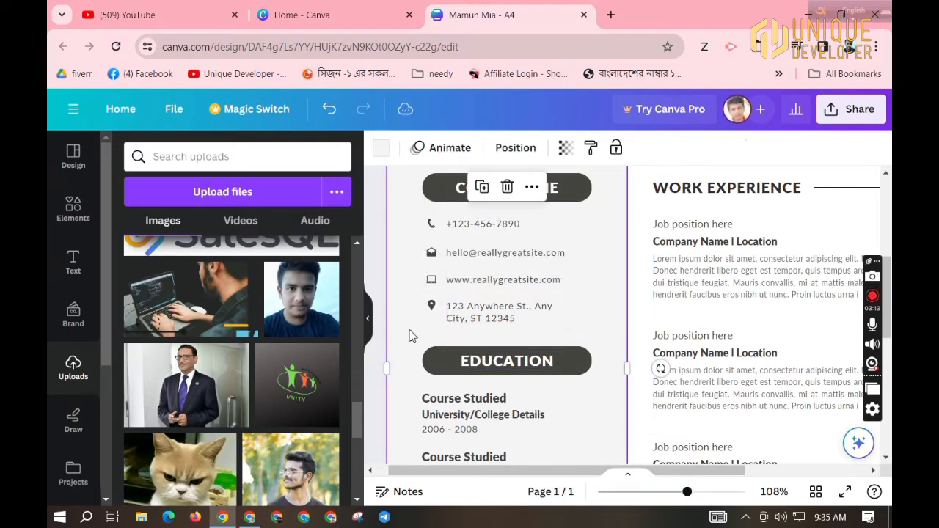
{"action": "double_click", "coordinate": [488, 258]}
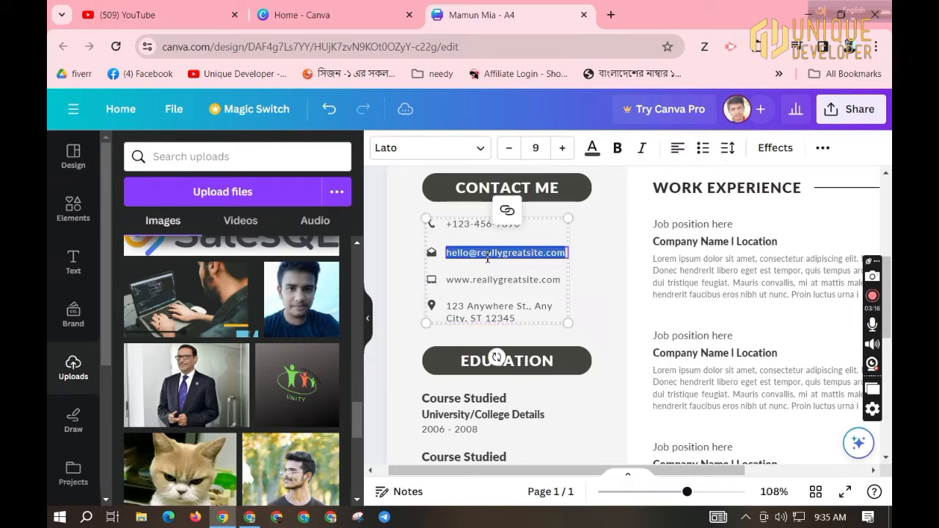
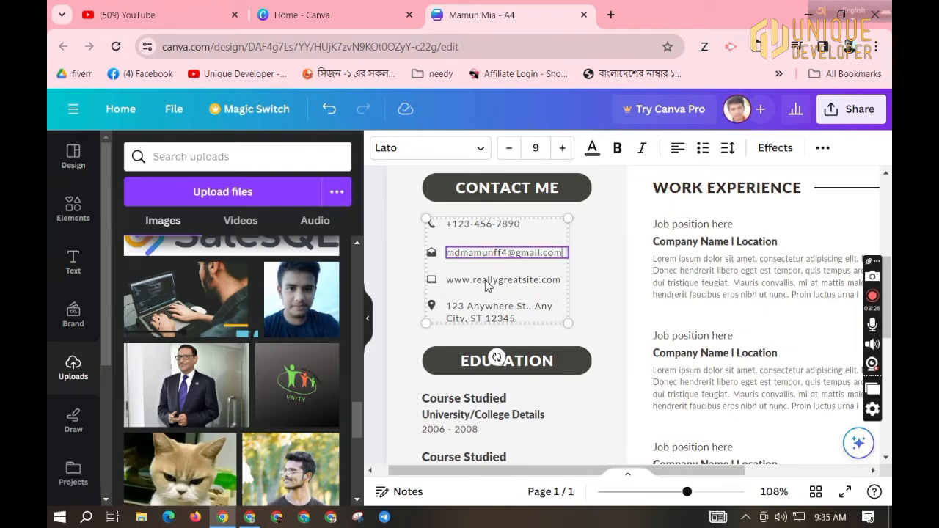
{"action": "double_click", "coordinate": [489, 284]}
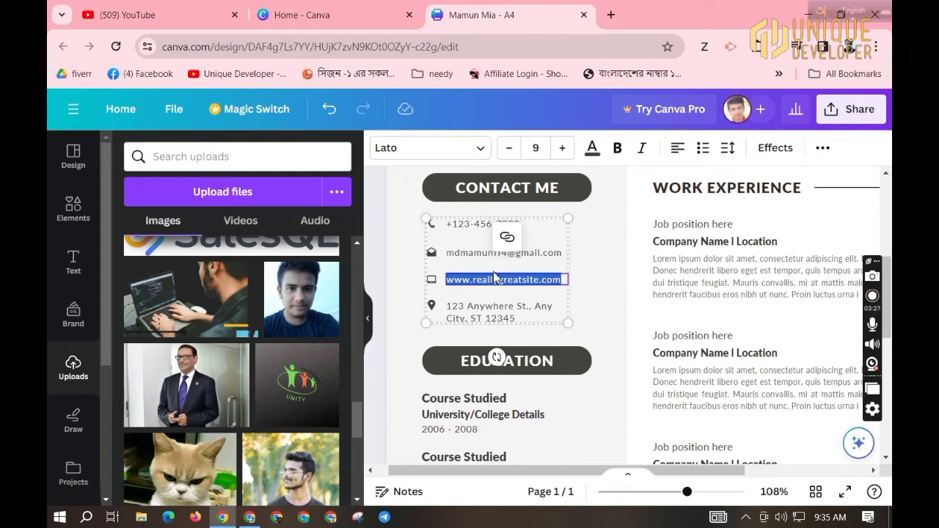
Open the shorturl.at main page in a new browser tab.
{"action": "left_click", "coordinate": [612, 16]}
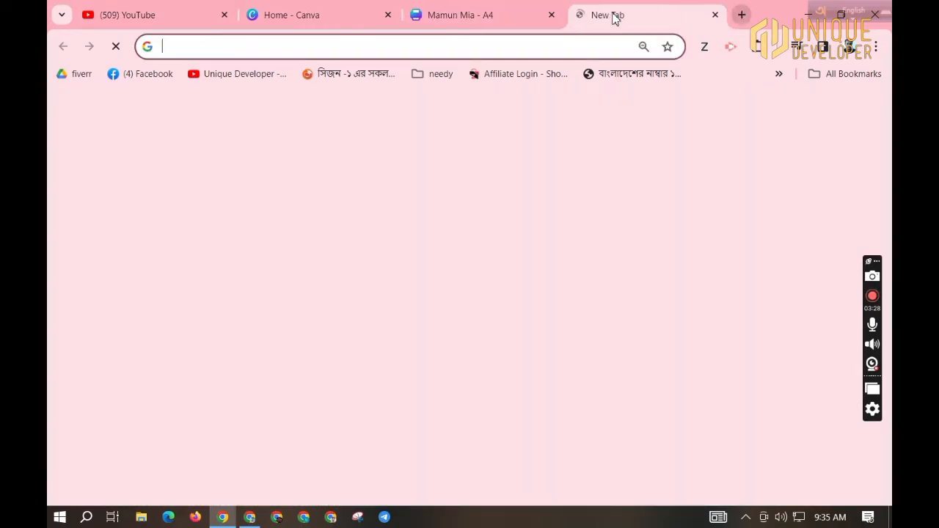
{"action": "type", "text": "iammam"}
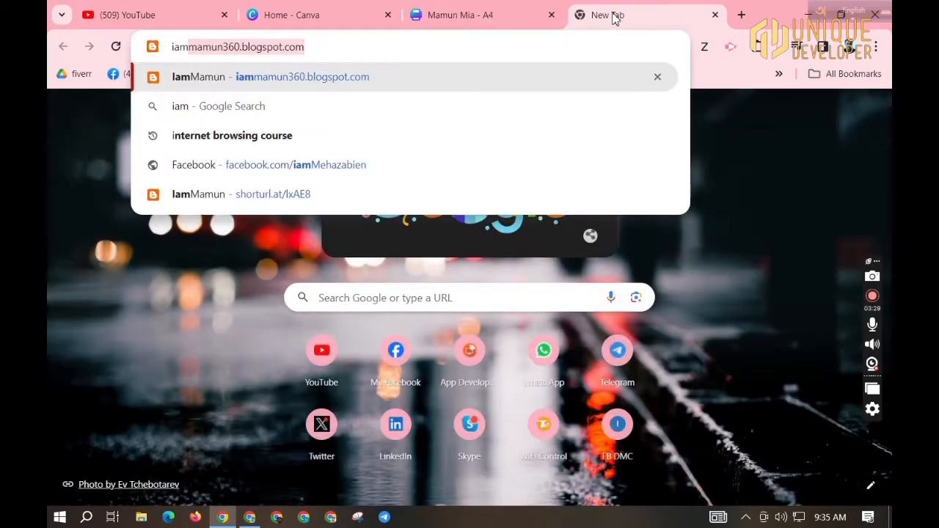
{"action": "triple_click", "coordinate": [358, 50]}
{"action": "key", "text": "BackSpace"}
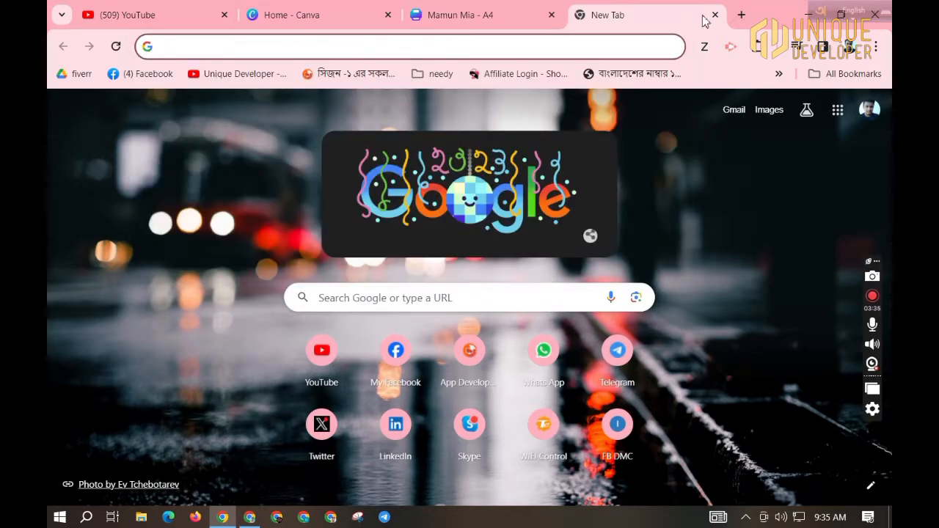
{"action": "left_click", "coordinate": [742, 15]}
{"action": "type", "text": "shorturl.at/shortener.php"}
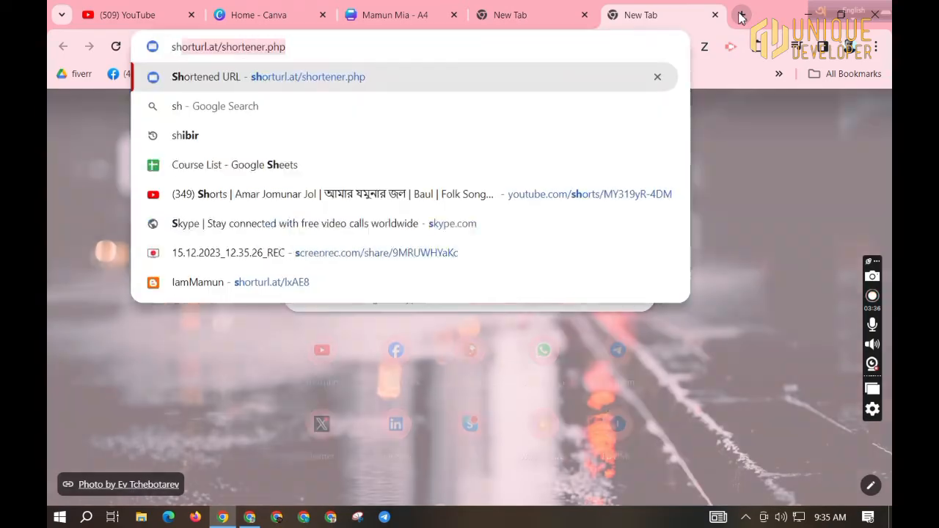
{"action": "key", "text": "Return"}
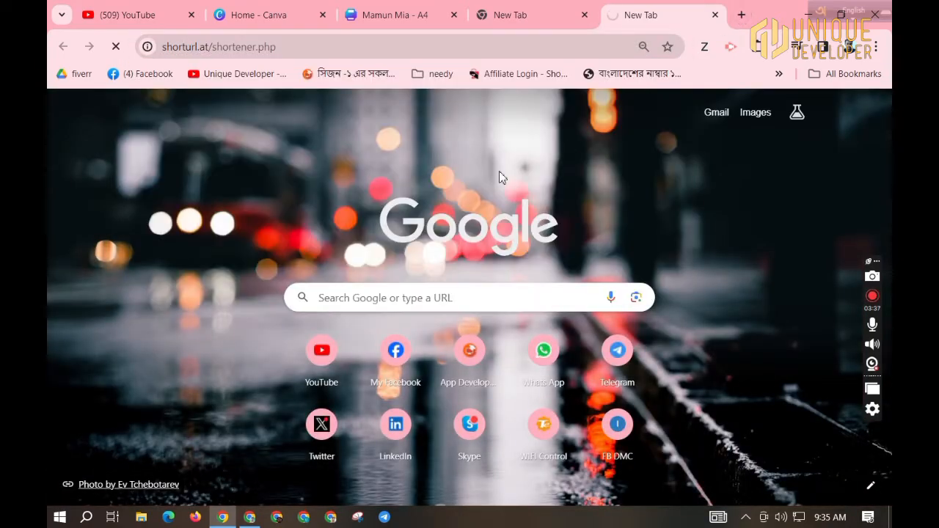
{"action": "scroll", "coordinate": [306, 440], "scroll_direction": "up", "scroll_amount": 1}
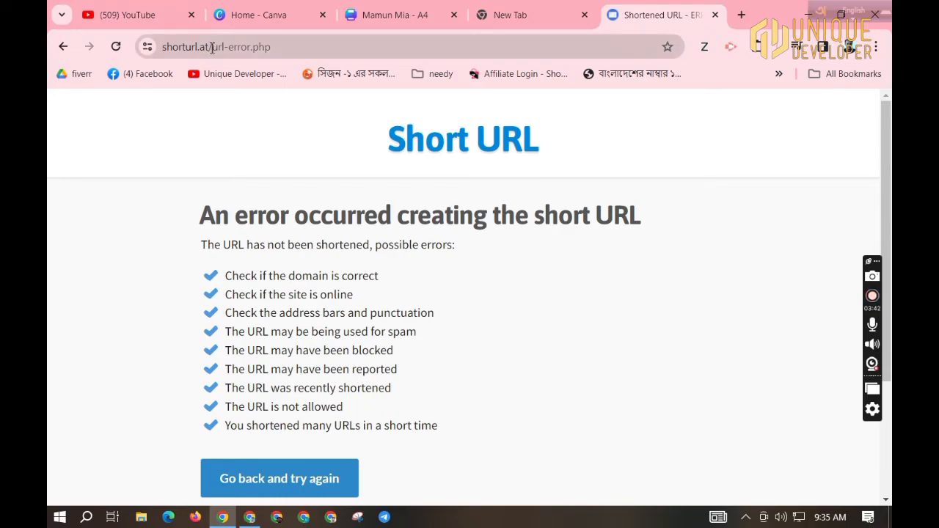
{"action": "left_click_drag", "start_coordinate": [205, 47], "coordinate": [375, 63]}
{"action": "key", "text": "BackSpace"}
{"action": "key", "text": "Return"}
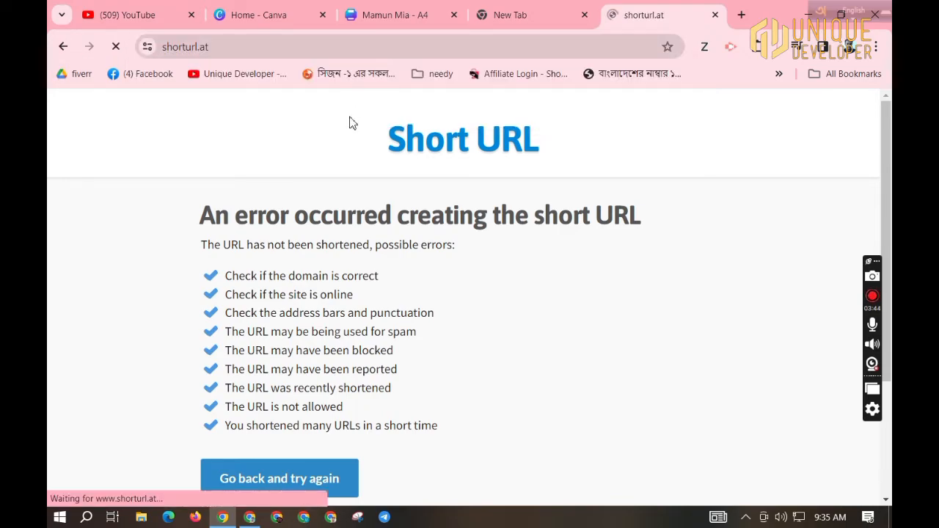
Shorten the blog address on shorturl.at and select the resulting short link.
{"action": "left_click", "coordinate": [444, 268]}
{"action": "left_click", "coordinate": [396, 309]}
{"action": "left_click", "coordinate": [657, 268]}
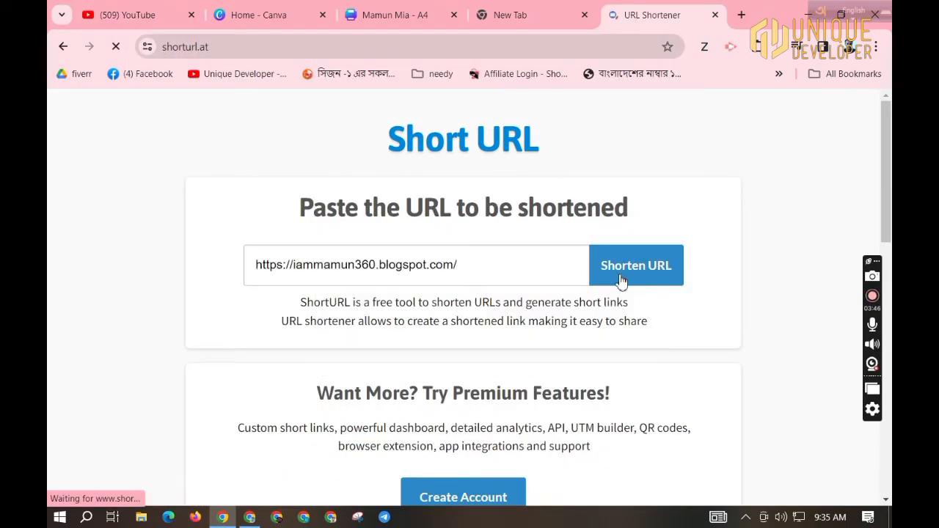
{"action": "scroll", "coordinate": [478, 308], "scroll_direction": "down", "scroll_amount": 1}
{"action": "left_click", "coordinate": [439, 347]}
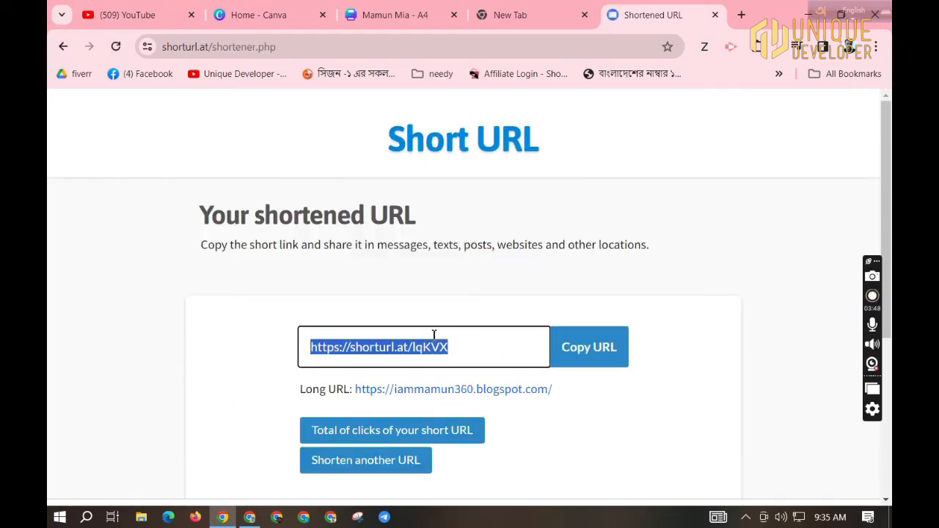
{"action": "left_click", "coordinate": [440, 10]}
{"action": "double_click", "coordinate": [510, 285]}
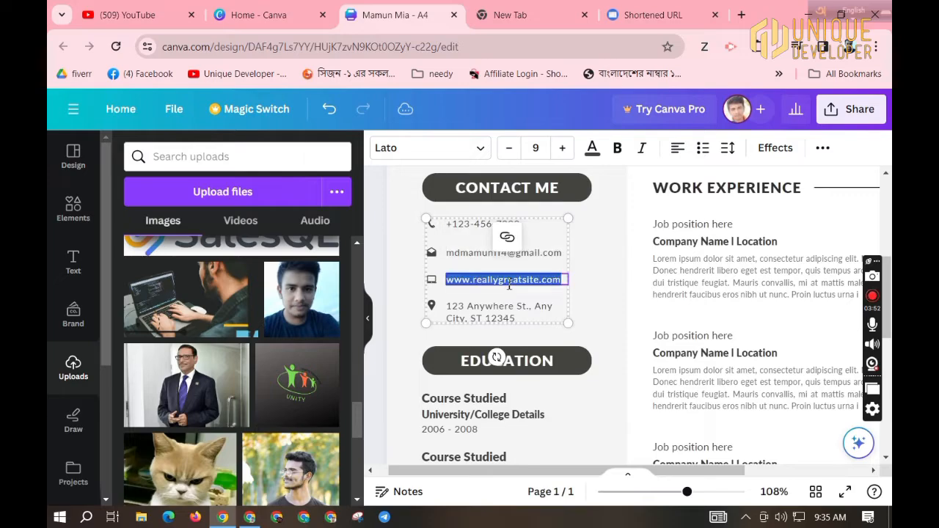
{"action": "key", "text": "ctrl+v"}
{"action": "double_click", "coordinate": [538, 287]}
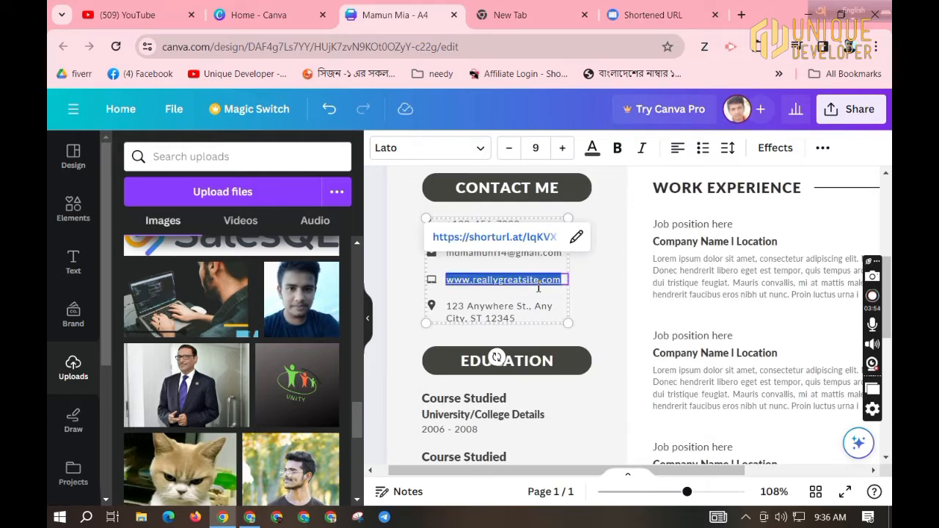
{"action": "left_click", "coordinate": [534, 243]}
{"action": "left_click", "coordinate": [349, 11]}
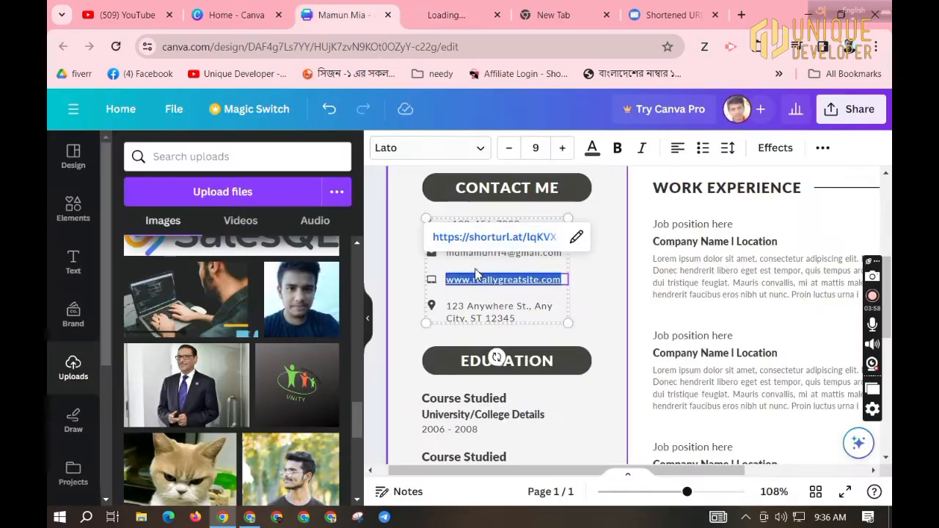
{"action": "left_click", "coordinate": [590, 287]}
Replace 'reallygreatsite' in the website line with the owner's own domain name.
{"action": "left_click", "coordinate": [529, 284]}
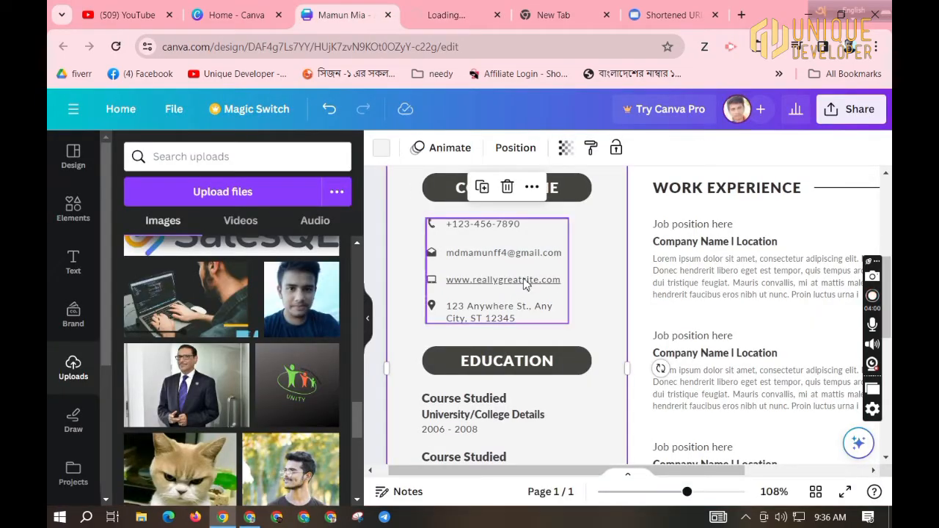
{"action": "double_click", "coordinate": [526, 281]}
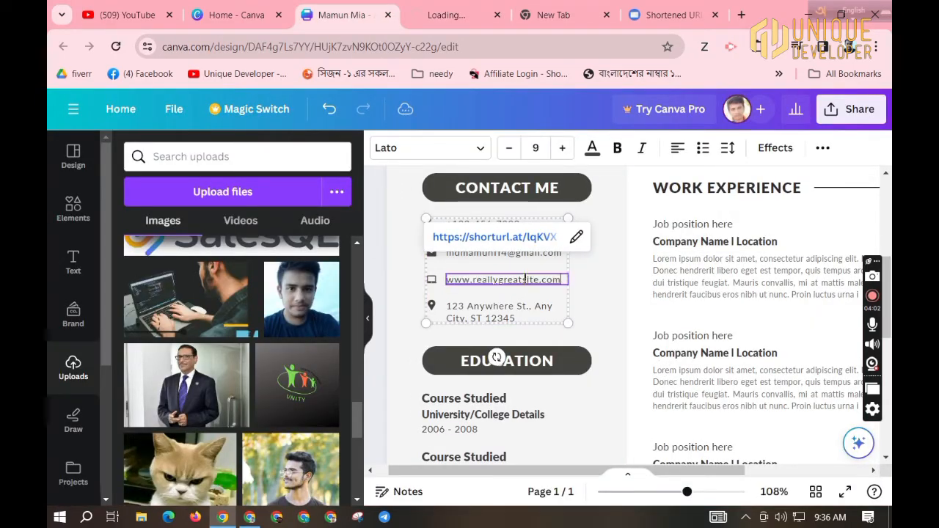
{"action": "left_click", "coordinate": [596, 285]}
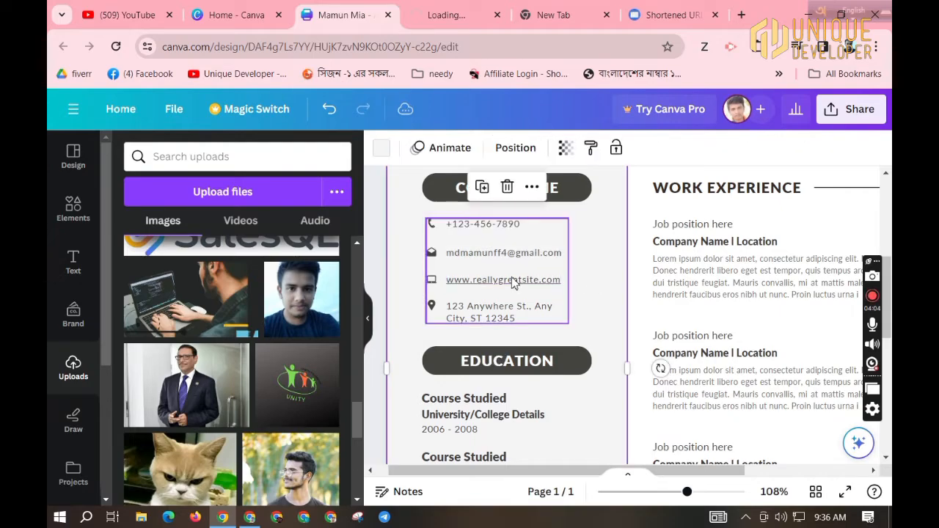
{"action": "double_click", "coordinate": [478, 281]}
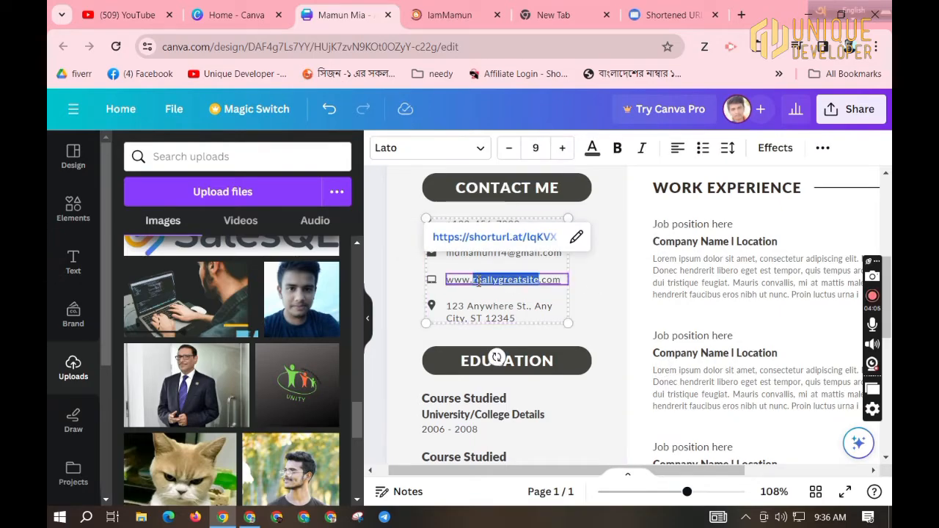
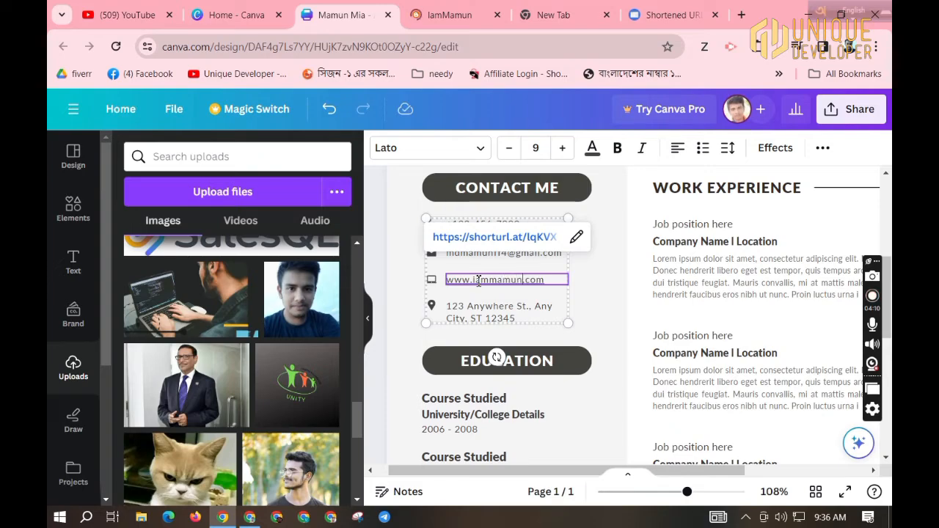
{"action": "key", "text": "Escape"}
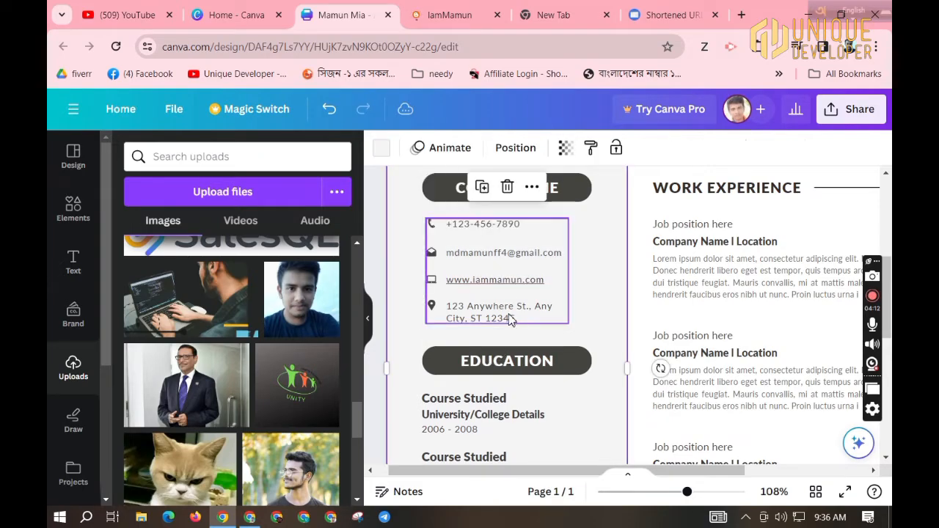
{"action": "triple_click", "coordinate": [511, 316]}
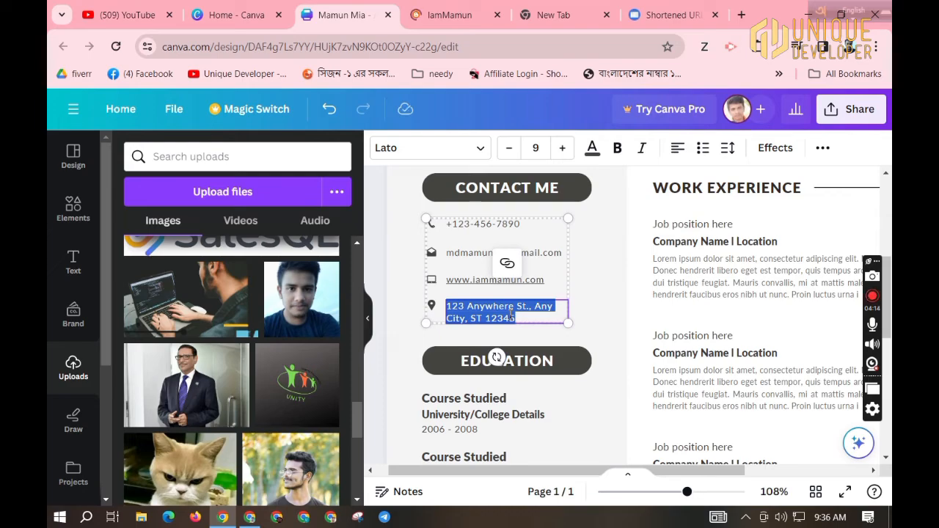
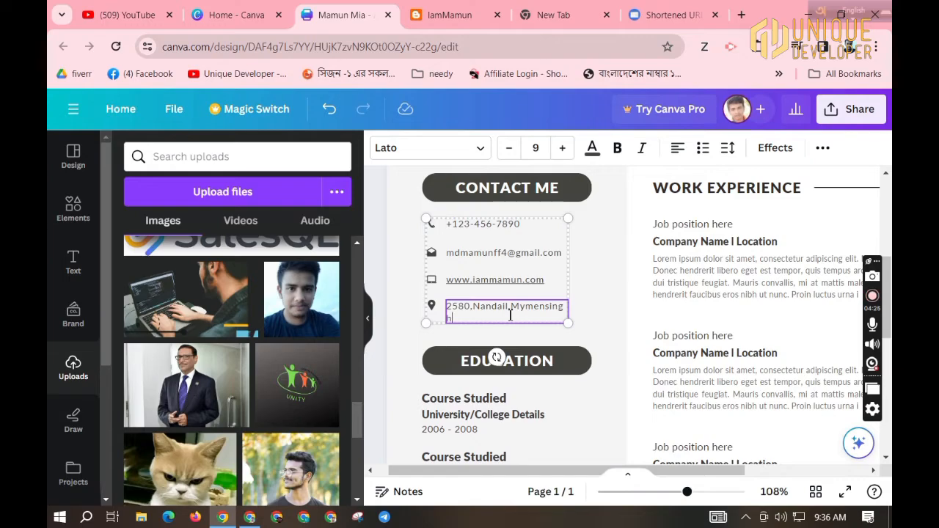
Enter the owner's postal address and shrink its font size so it fits one line.
{"action": "triple_click", "coordinate": [450, 312]}
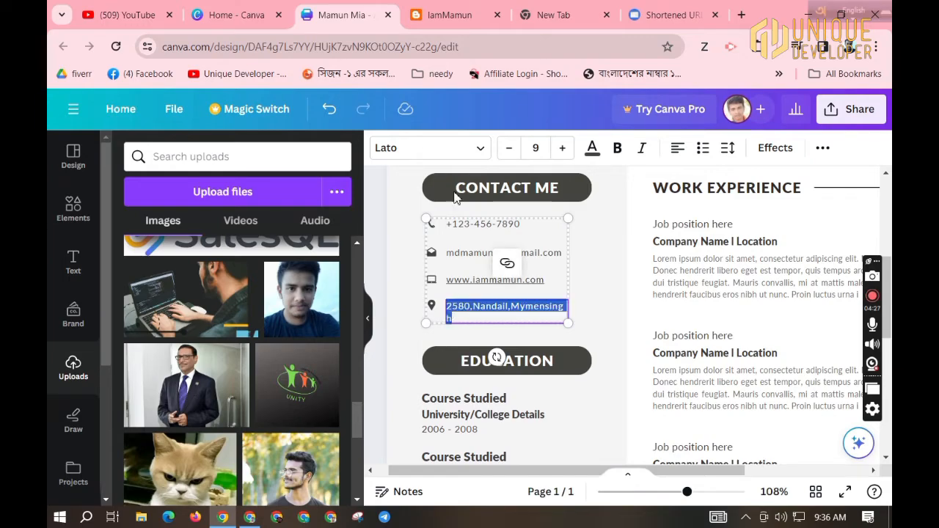
{"action": "left_click", "coordinate": [514, 155]}
{"action": "left_click", "coordinate": [413, 334]}
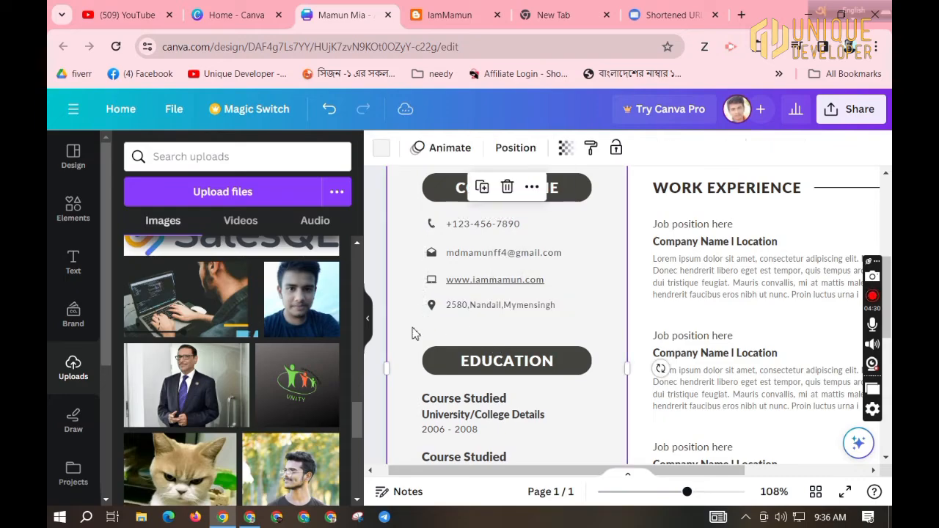
{"action": "double_click", "coordinate": [488, 224]}
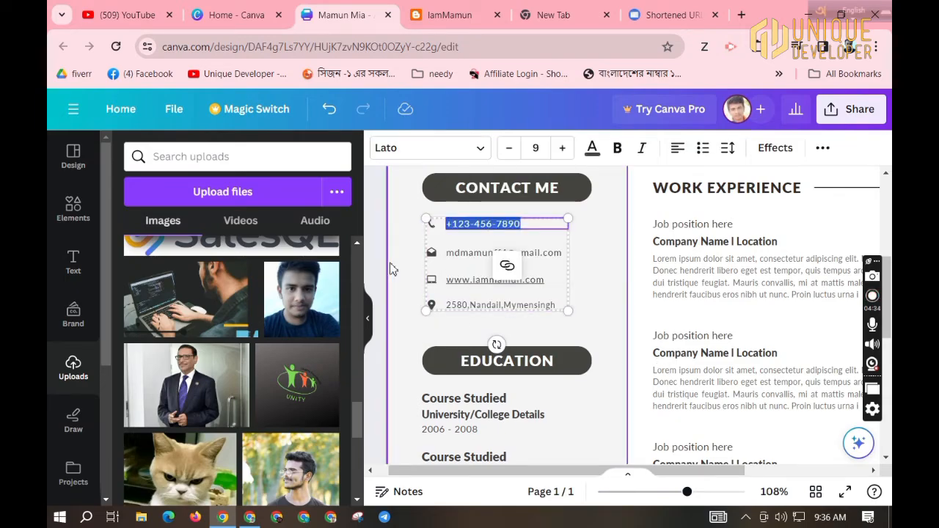
{"action": "left_click", "coordinate": [415, 333]}
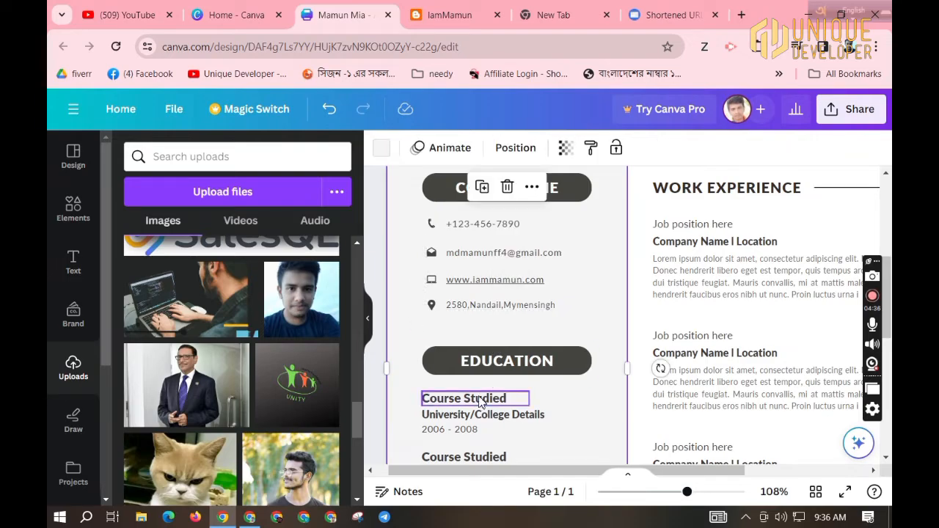
Rename the first education entry to 'Bachelor of Arts' with details 'In Political Science'.
{"action": "scroll", "coordinate": [481, 396], "scroll_direction": "down", "scroll_amount": 1}
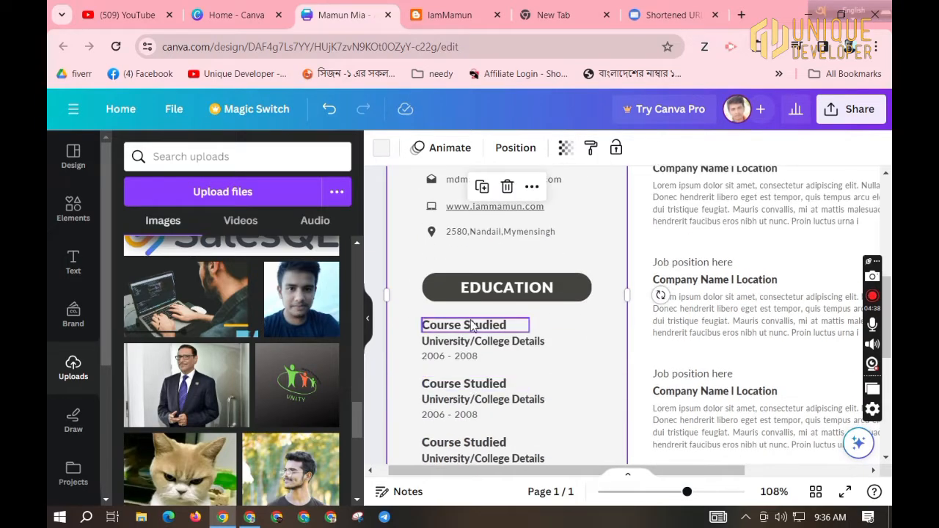
{"action": "double_click", "coordinate": [473, 327]}
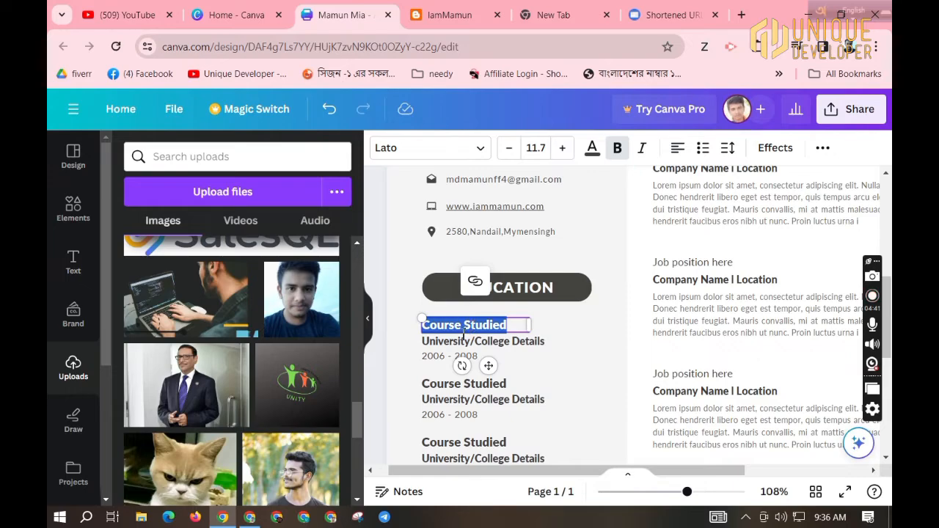
{"action": "double_click", "coordinate": [454, 339]}
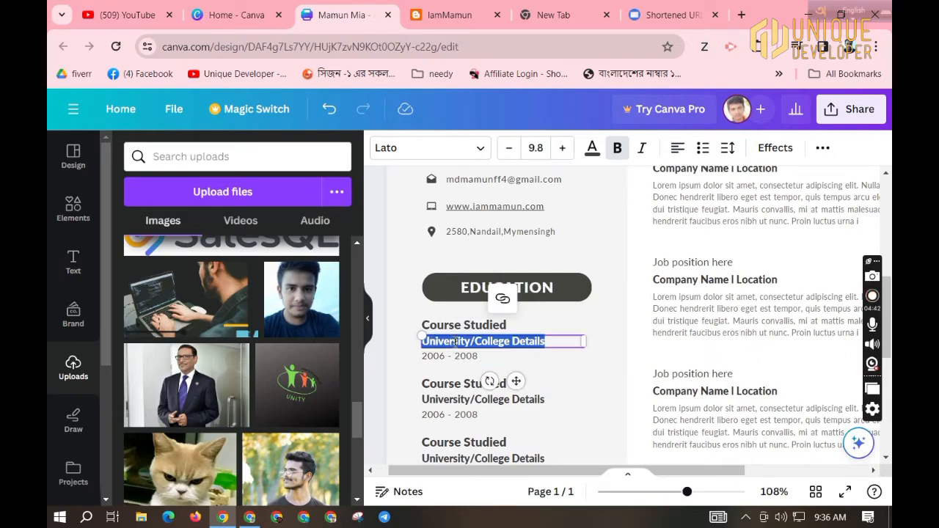
{"action": "double_click", "coordinate": [462, 326]}
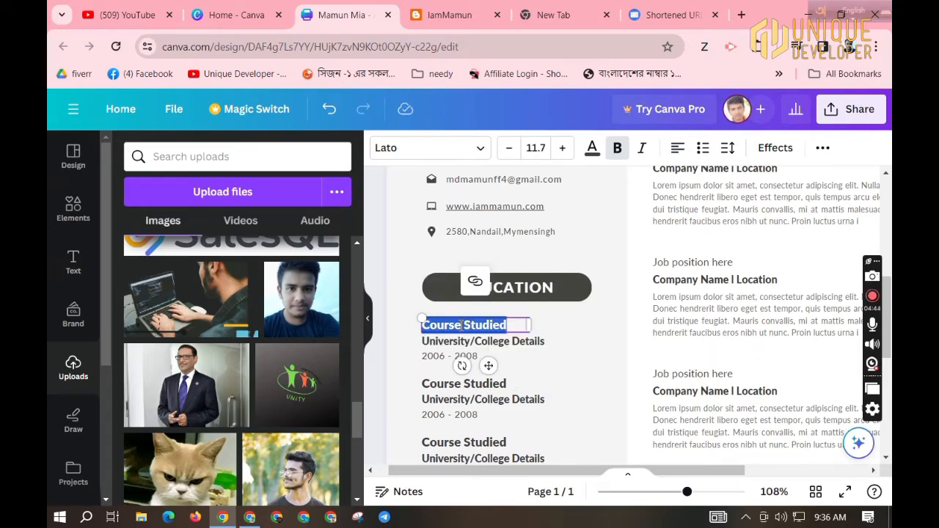
{"action": "type", "text": "Bech"}
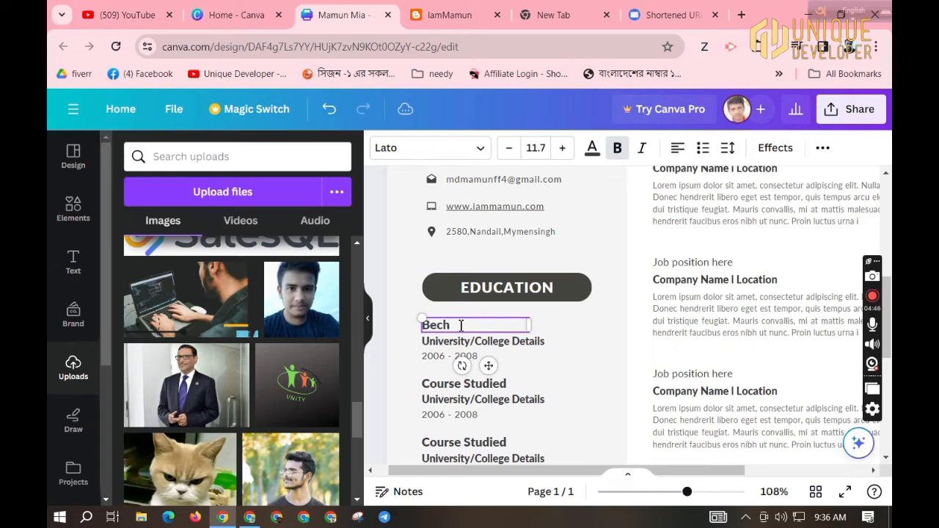
{"action": "key", "text": "BackSpace"}
{"action": "key", "text": "BackSpace"}
{"action": "key", "text": "BackSpace"}
{"action": "type", "text": "ache"}
{"action": "key", "text": "BackSpace"}
{"action": "type", "text": "helor of Arts"}
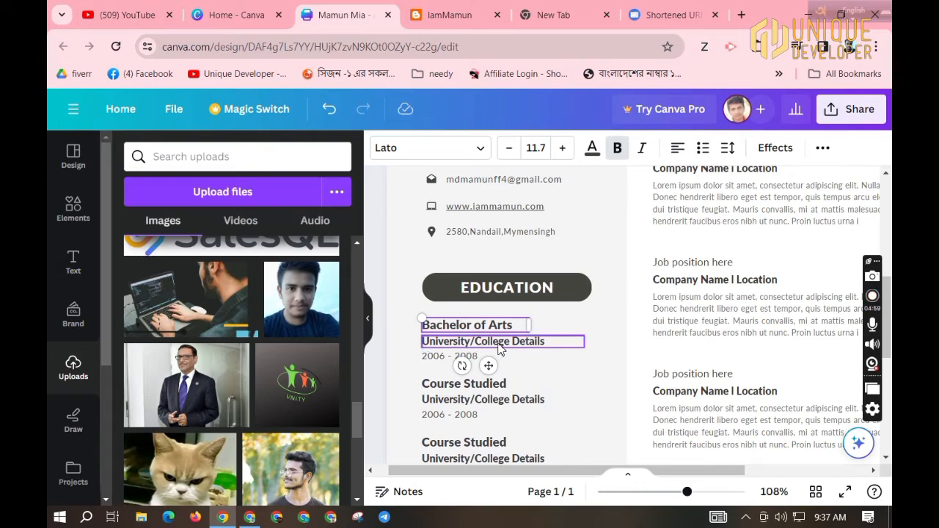
{"action": "double_click", "coordinate": [499, 344]}
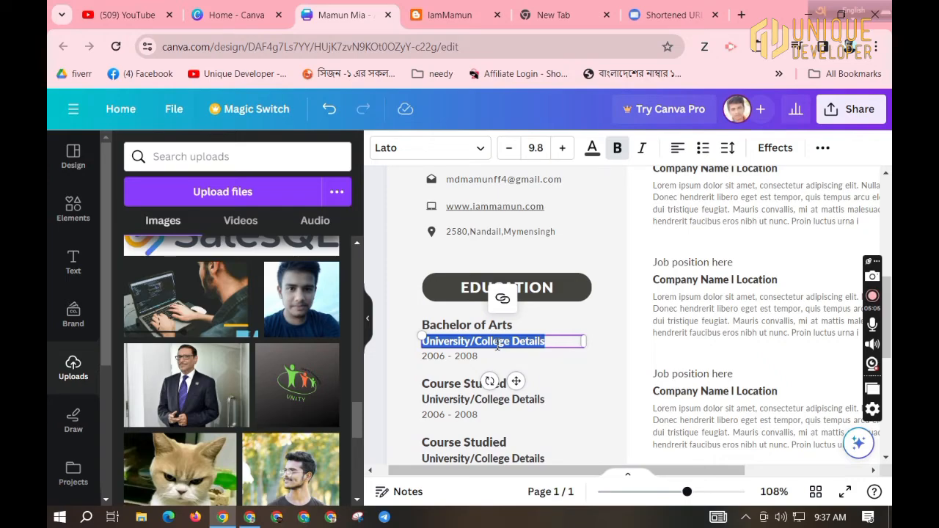
{"action": "type", "text": "In"}
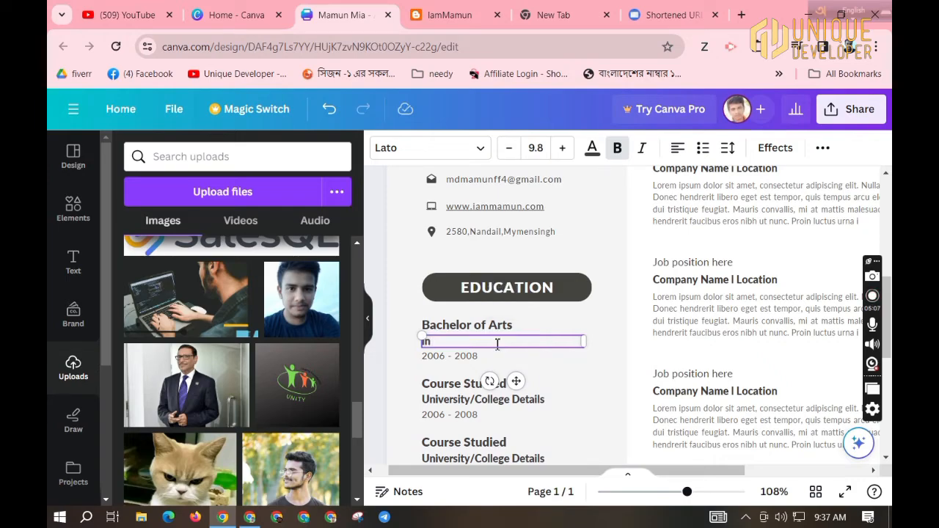
{"action": "type", "text": " Politica"}
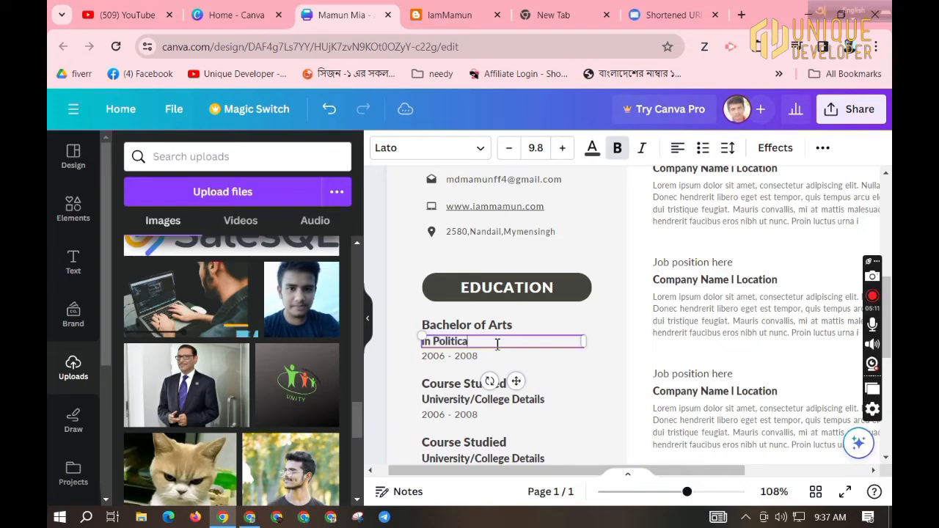
{"action": "type", "text": "l Science"}
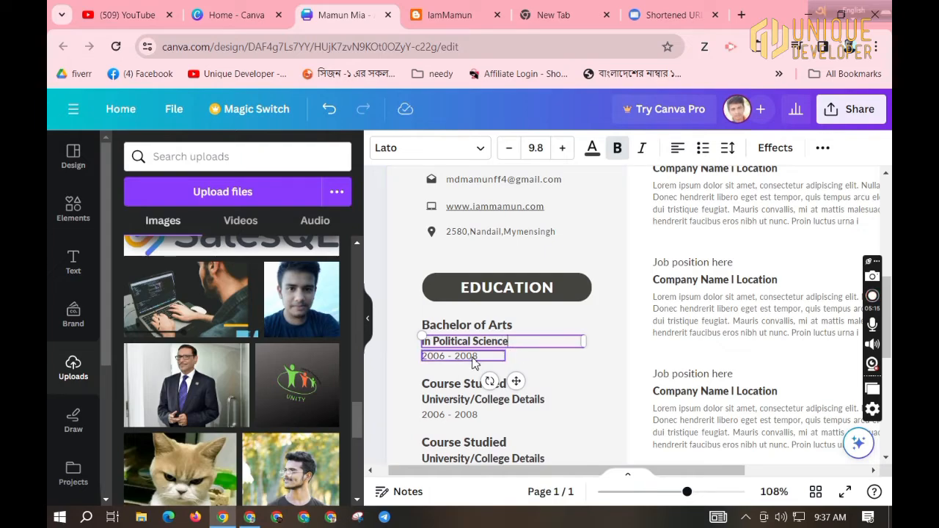
Change the first entry's dates from 2006 - 2008 to 2023 - 2026.
{"action": "left_click", "coordinate": [474, 361]}
{"action": "left_click", "coordinate": [449, 362]}
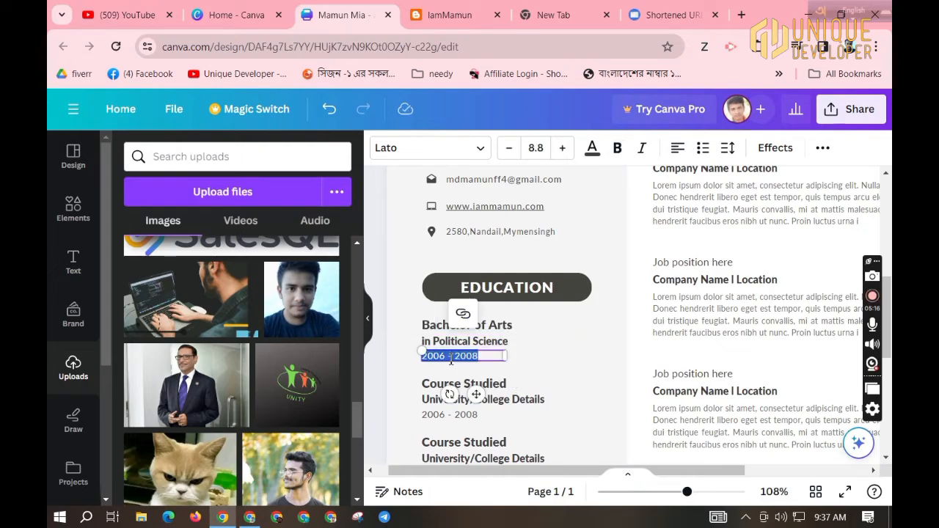
{"action": "left_click", "coordinate": [445, 358]}
{"action": "left_click_drag", "start_coordinate": [445, 358], "coordinate": [424, 358]}
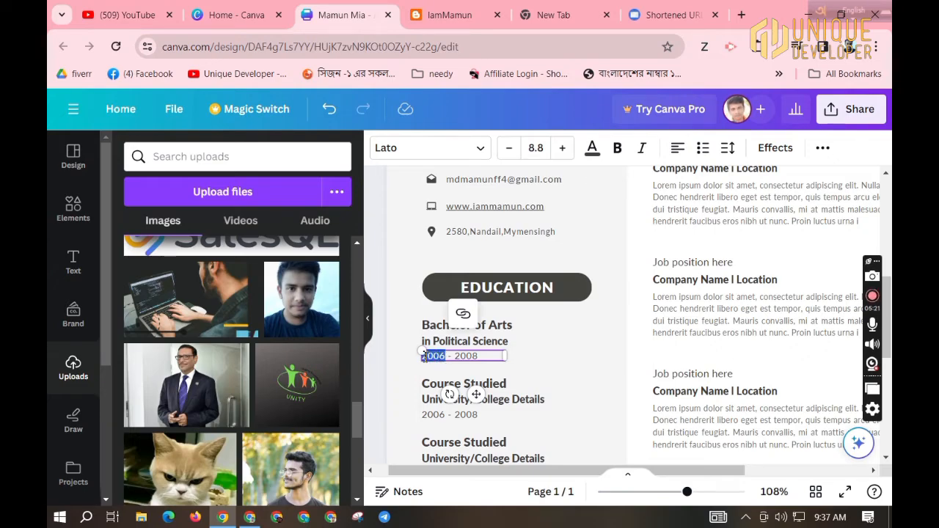
{"action": "type", "text": "202"}
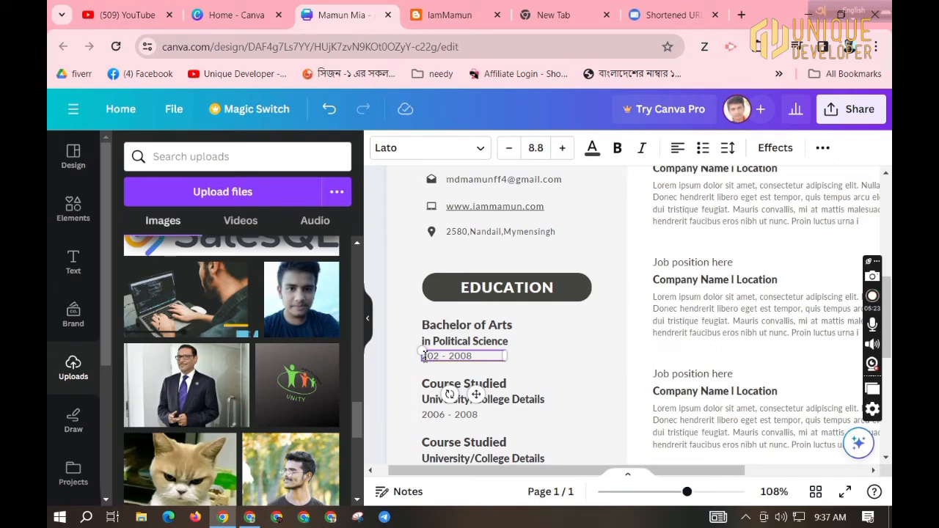
{"action": "type", "text": "3"}
{"action": "left_click_drag", "start_coordinate": [479, 358], "coordinate": [462, 359]}
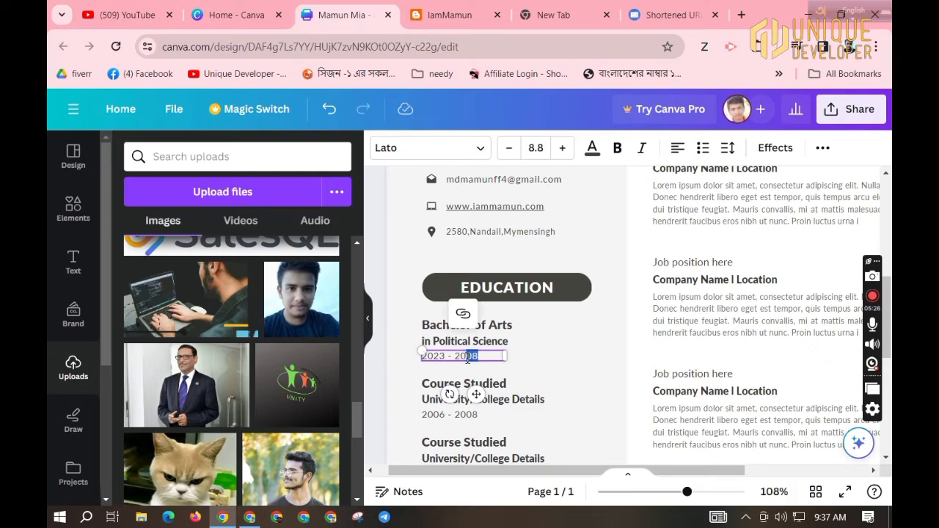
{"action": "type", "text": "026"}
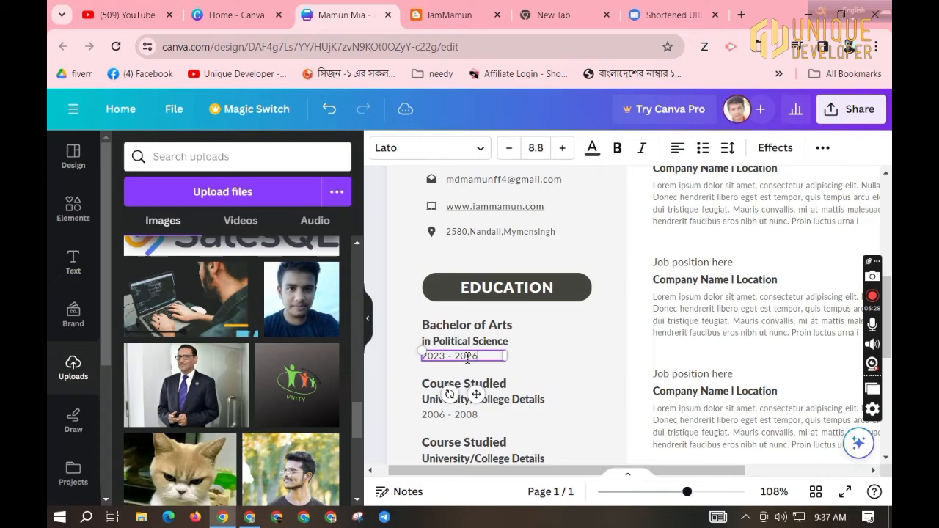
{"action": "left_click", "coordinate": [545, 379]}
Delete the lower entry's university details line, its 2006 - 2008 date and its Course Studied heading.
{"action": "left_click", "coordinate": [489, 397]}
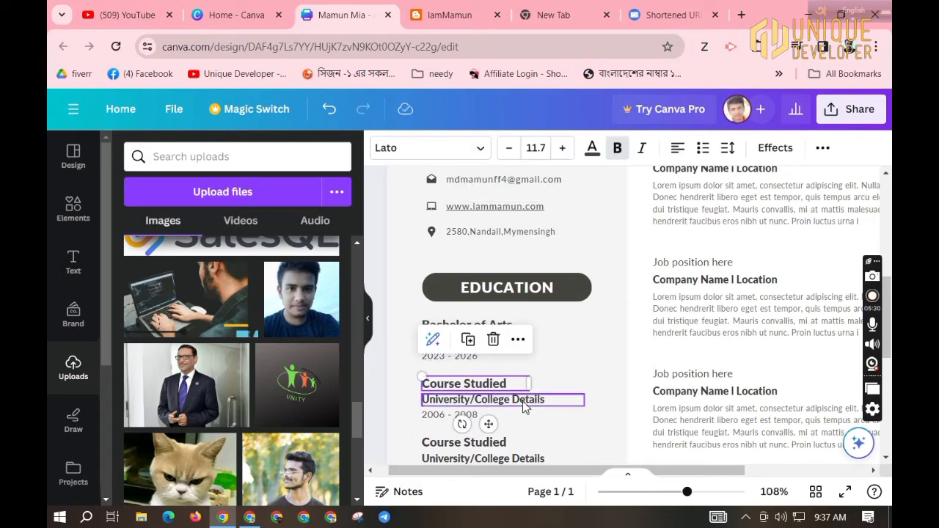
{"action": "scroll", "coordinate": [524, 401], "scroll_direction": "down", "scroll_amount": 2}
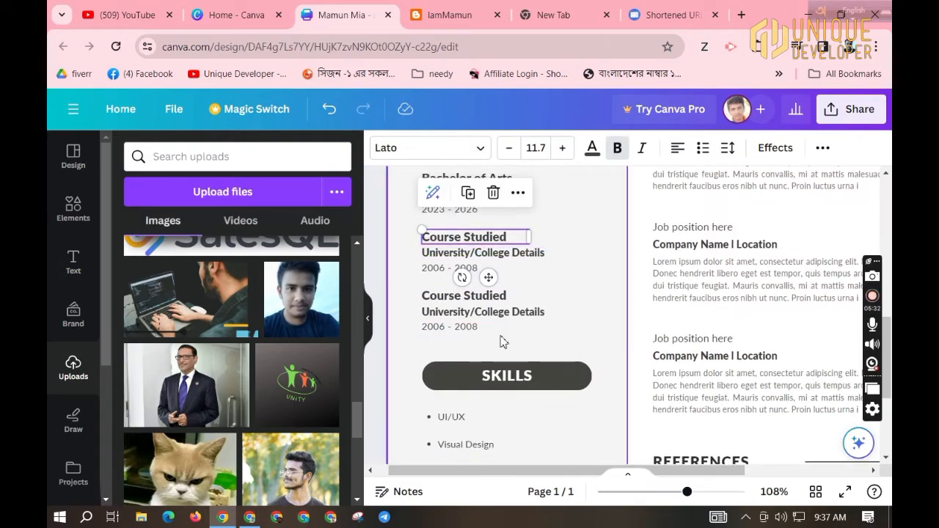
{"action": "left_click", "coordinate": [488, 316]}
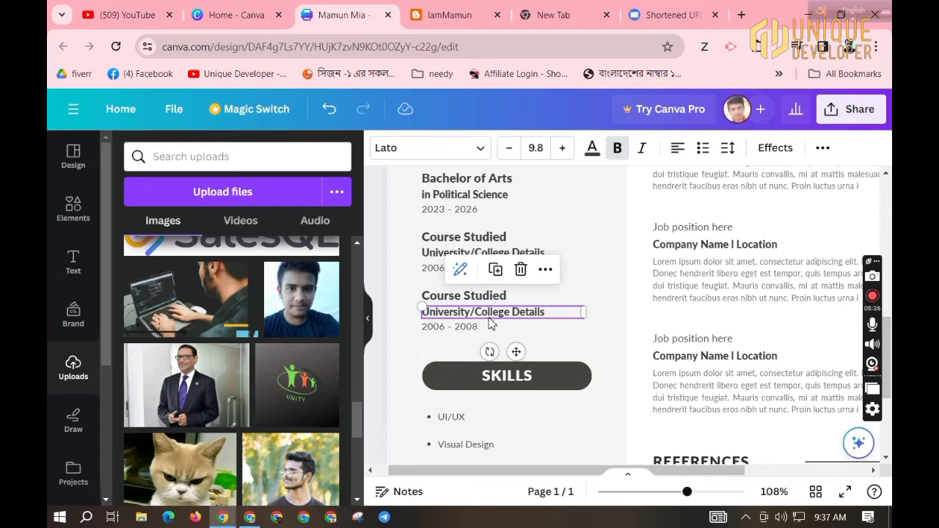
{"action": "key", "text": "Delete"}
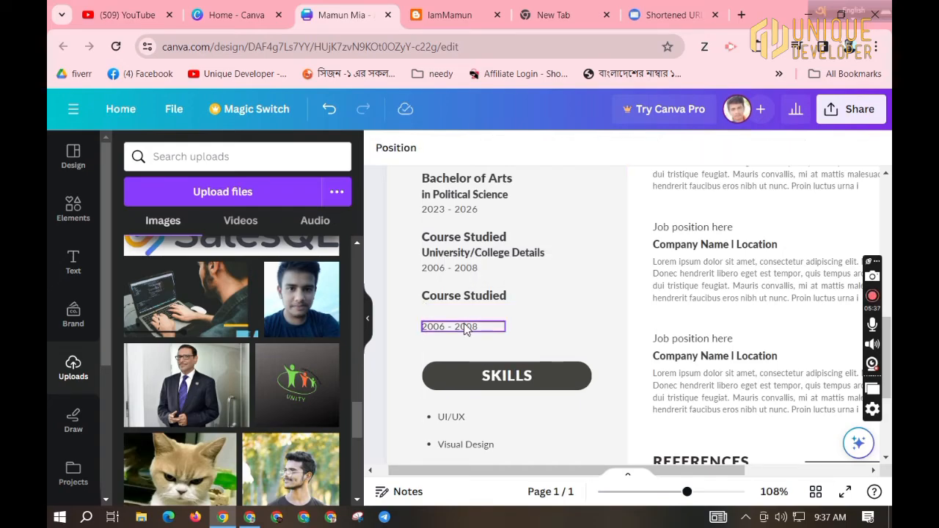
{"action": "left_click", "coordinate": [464, 328]}
{"action": "key", "text": "Delete"}
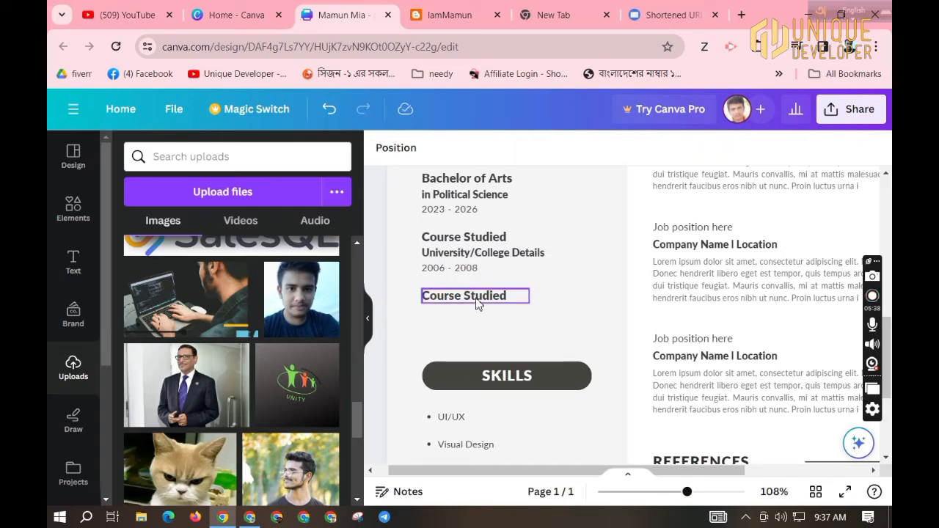
{"action": "left_click", "coordinate": [476, 302]}
{"action": "key", "text": "Delete"}
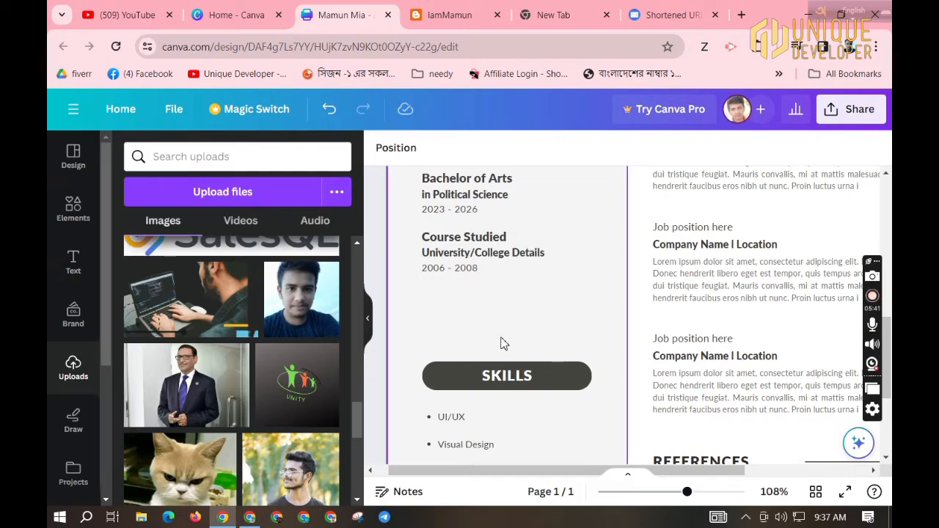
{"action": "scroll", "coordinate": [503, 337], "scroll_direction": "down", "scroll_amount": 5}
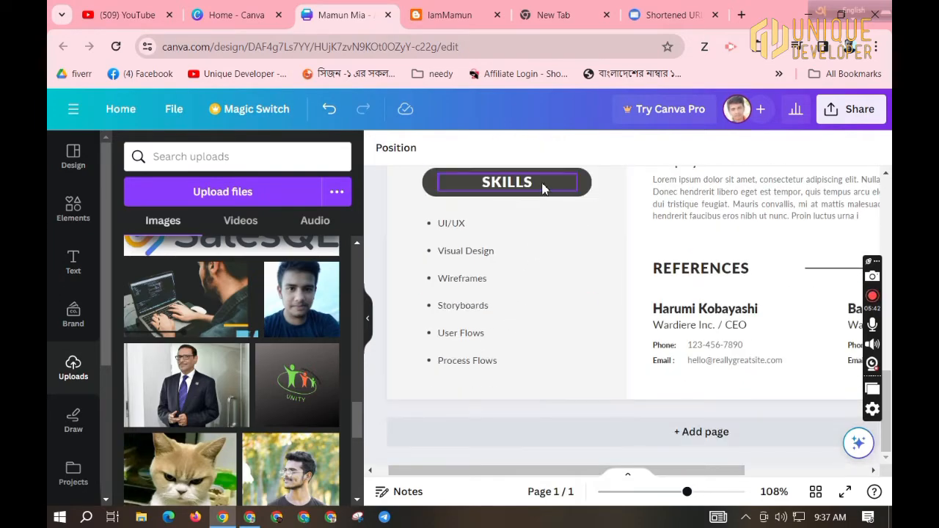
Replace the first three skills with Microsoft Office Application, Programing and Android App Development, widened to one line.
{"action": "double_click", "coordinate": [459, 225]}
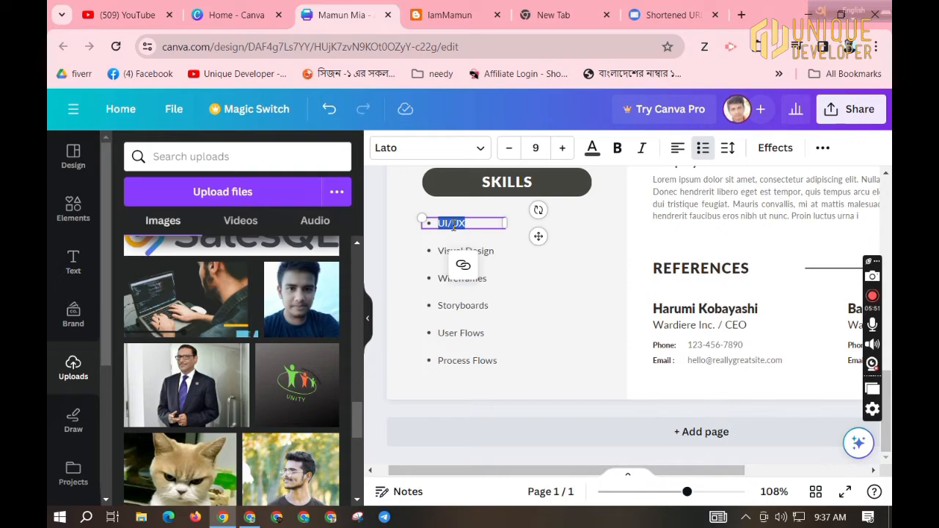
{"action": "type", "text": "Mic"}
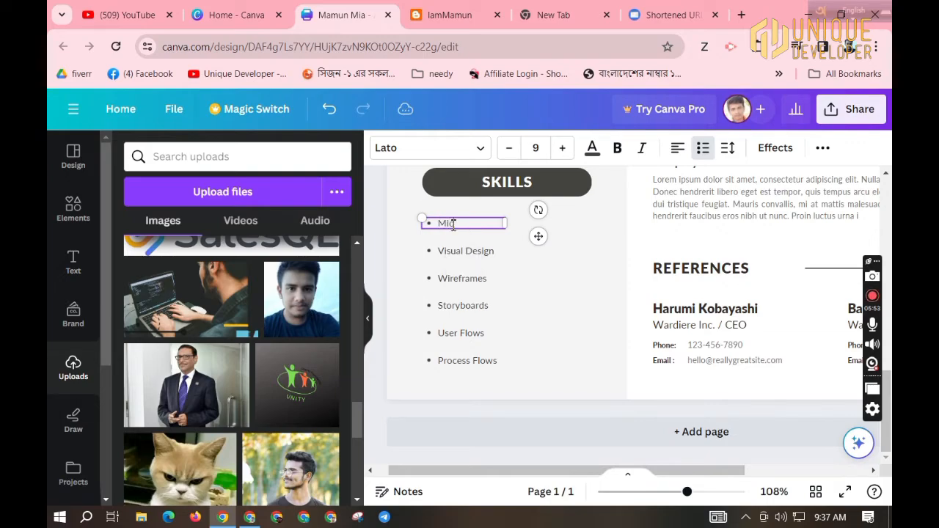
{"action": "type", "text": "rosoft Office App"}
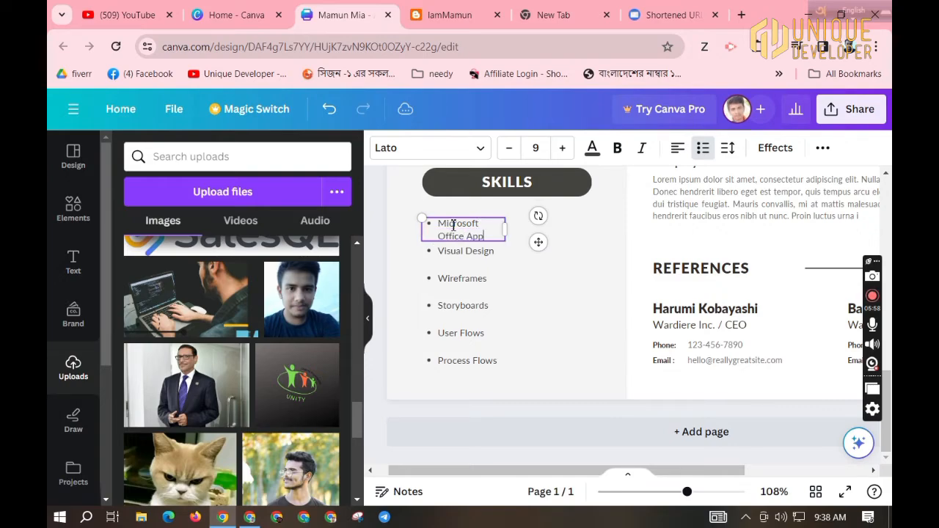
{"action": "type", "text": "lication"}
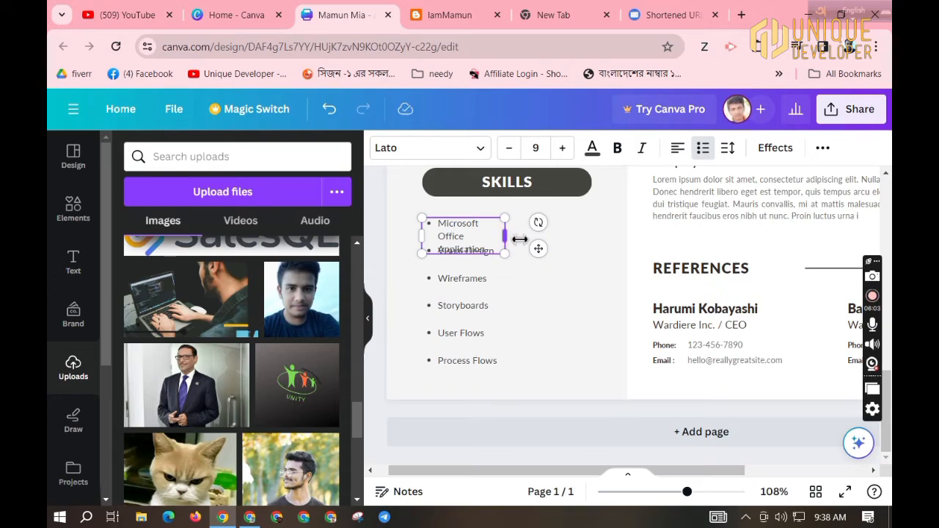
{"action": "left_click_drag", "start_coordinate": [505, 236], "coordinate": [563, 231]}
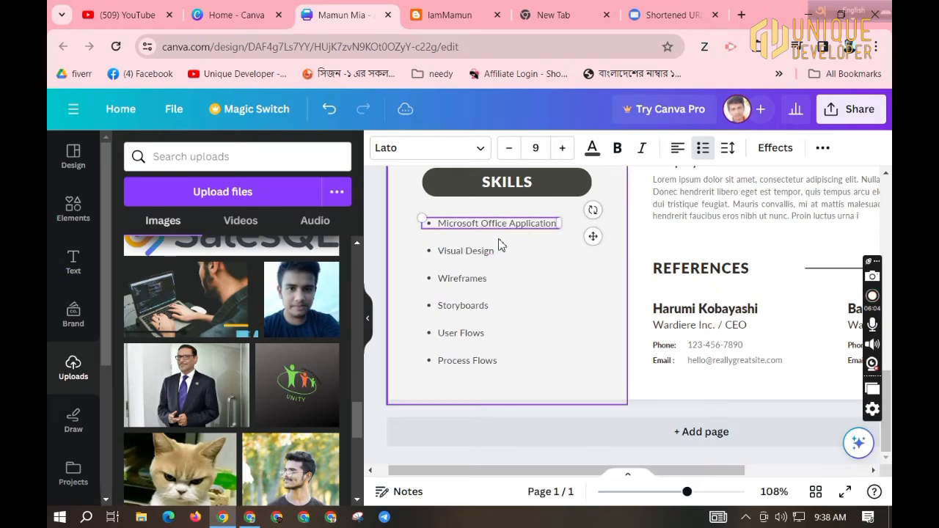
{"action": "left_click", "coordinate": [470, 253]}
{"action": "left_click", "coordinate": [472, 251]}
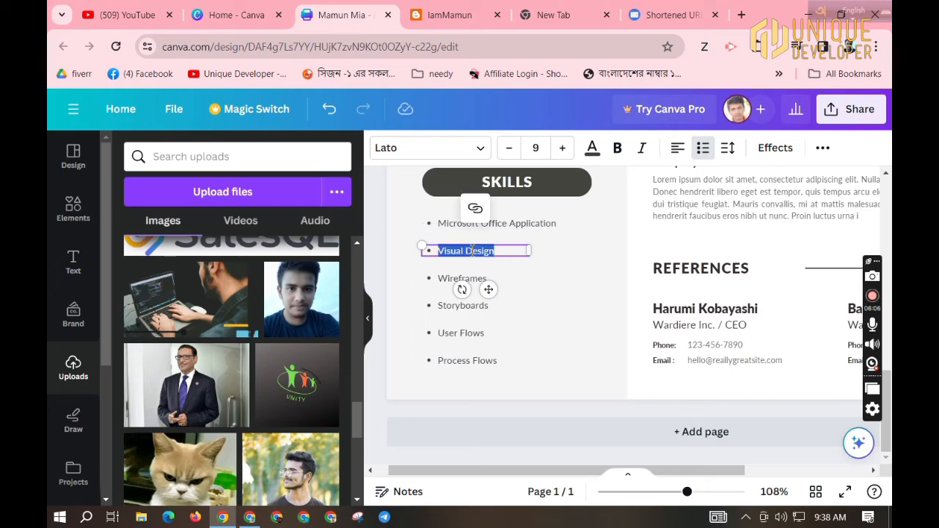
{"action": "type", "text": "P"}
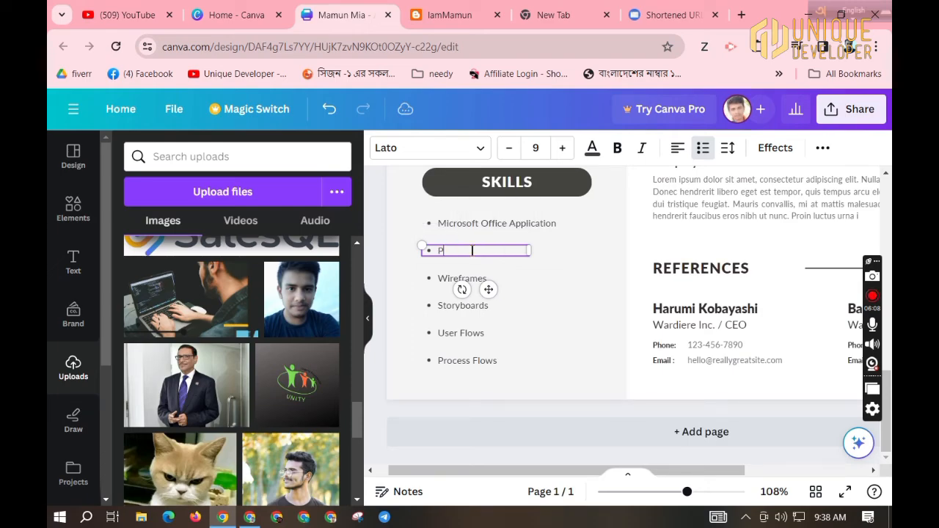
{"action": "type", "text": "rograming"}
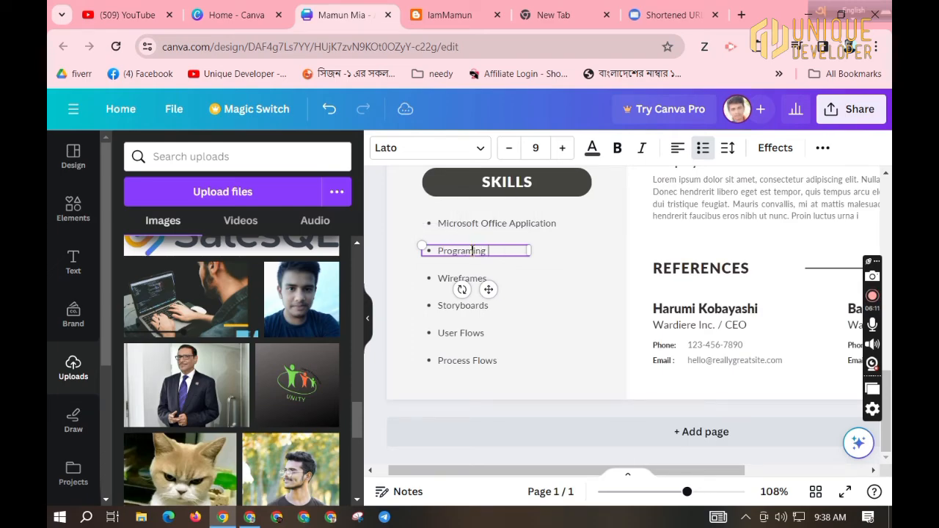
{"action": "left_click", "coordinate": [472, 279]}
{"action": "left_click", "coordinate": [472, 280]}
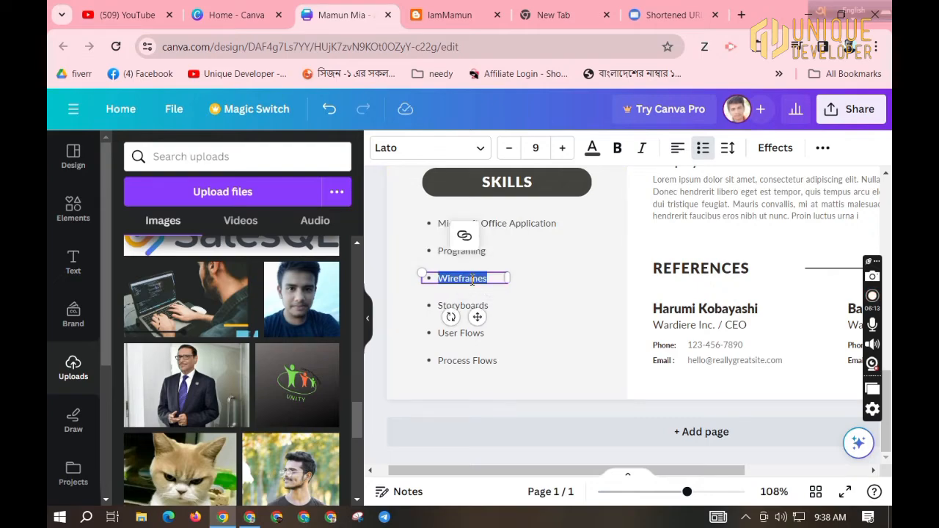
{"action": "type", "text": "Android"}
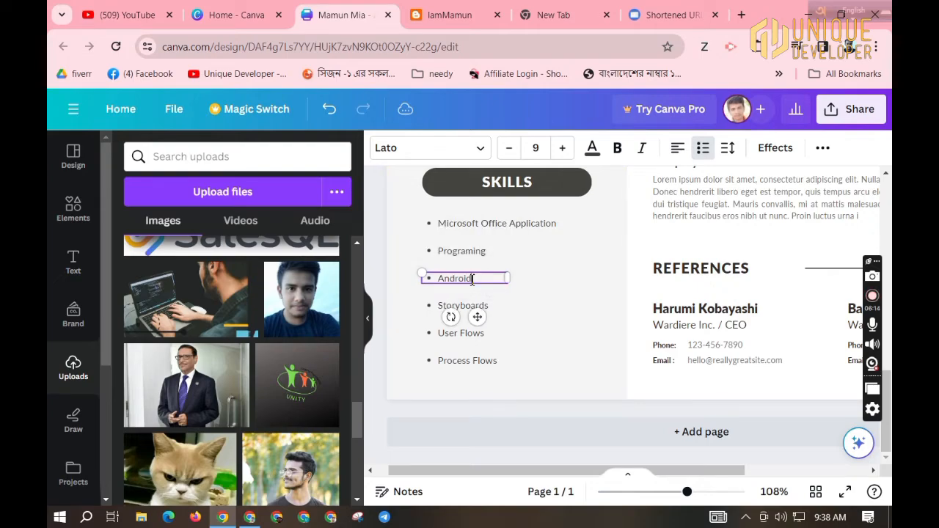
{"action": "type", "text": " App Development"}
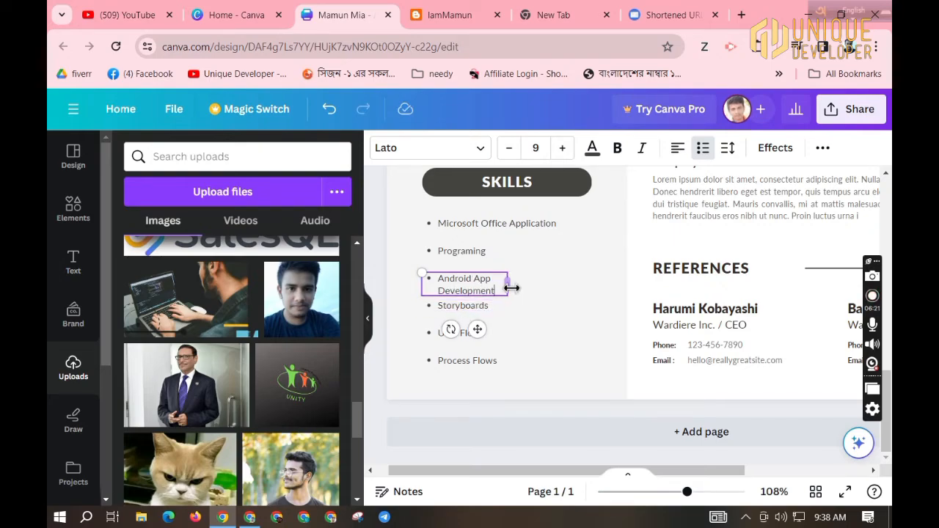
{"action": "left_click_drag", "start_coordinate": [510, 287], "coordinate": [561, 279]}
Replace the remaining skills with Facebook Marketing, Data Entry & Lead Generation and English.
{"action": "left_click", "coordinate": [478, 308]}
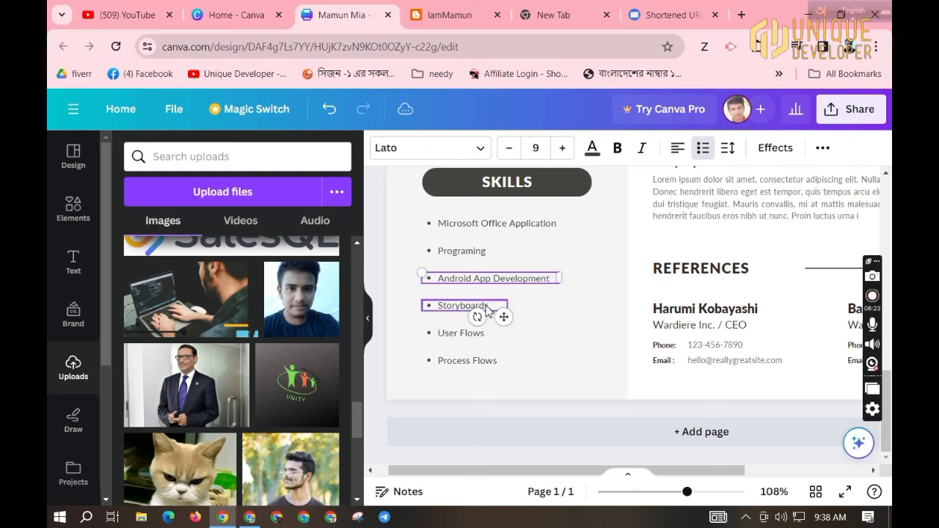
{"action": "double_click", "coordinate": [478, 309]}
{"action": "type", "text": "Fa"}
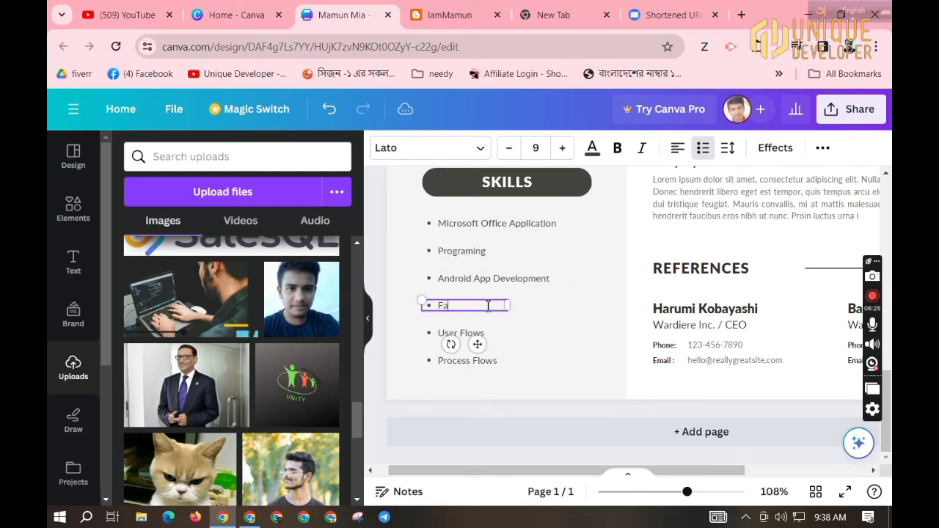
{"action": "type", "text": "cebook Marketing"}
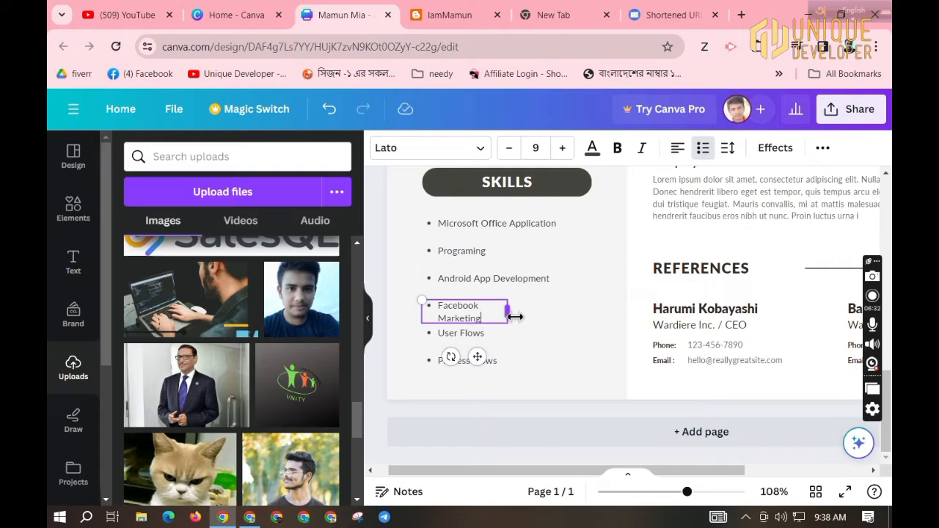
{"action": "left_click_drag", "start_coordinate": [514, 313], "coordinate": [545, 319]}
{"action": "left_click", "coordinate": [486, 332]}
{"action": "left_click", "coordinate": [488, 333]}
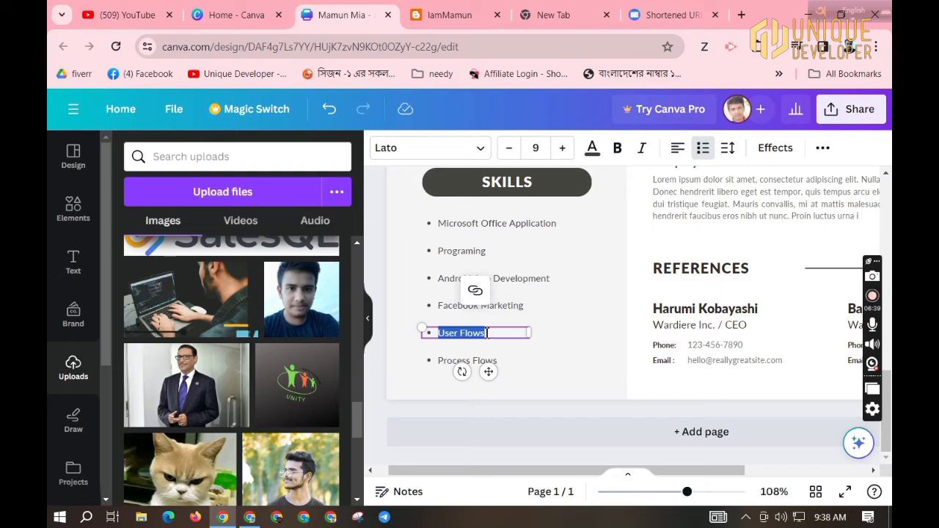
{"action": "type", "text": "Da"}
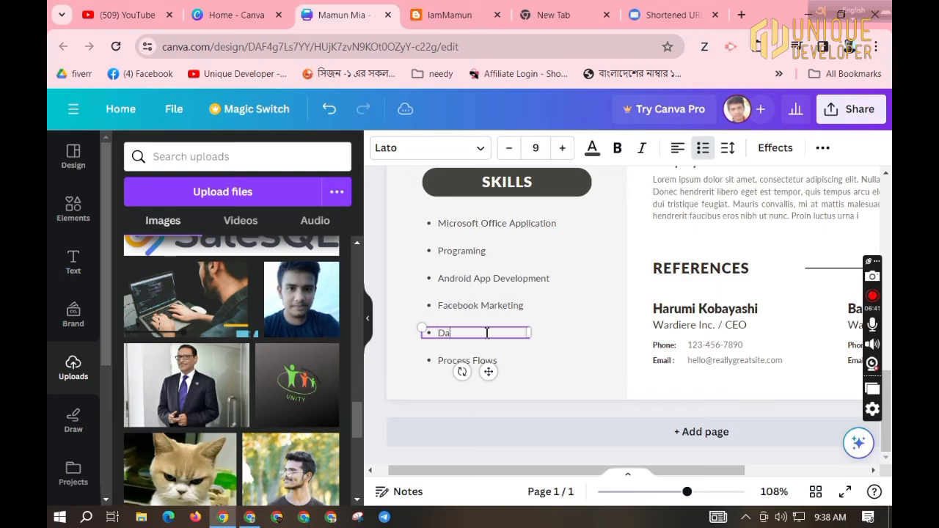
{"action": "type", "text": "ta Entry & Le"}
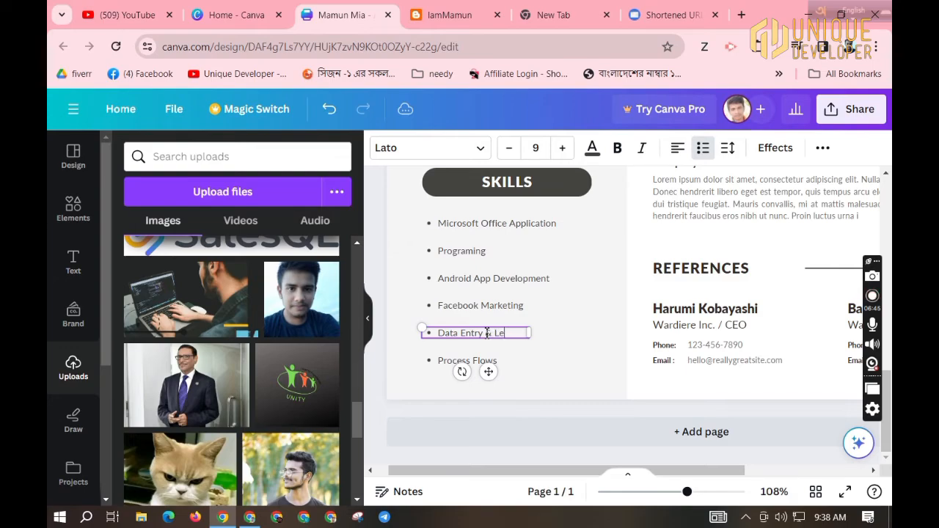
{"action": "type", "text": "ad Generation"}
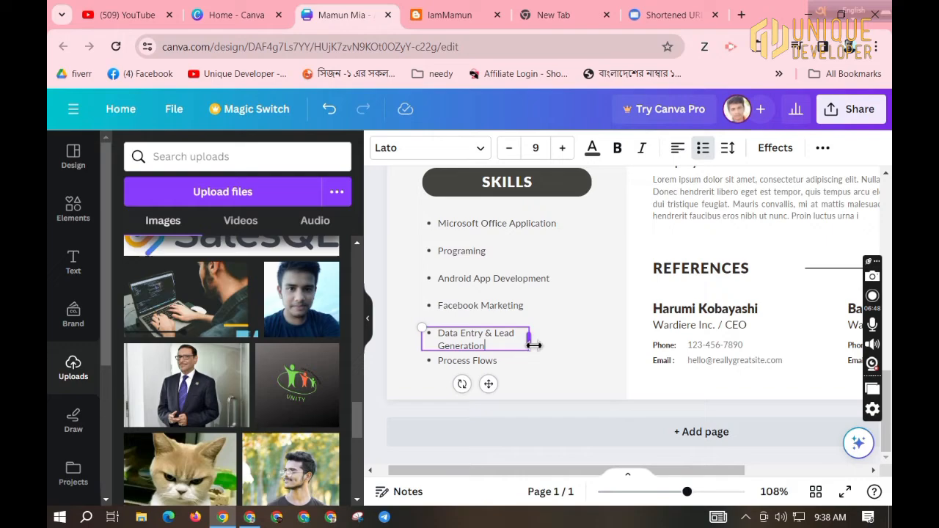
{"action": "left_click_drag", "start_coordinate": [534, 345], "coordinate": [571, 339]}
{"action": "double_click", "coordinate": [484, 362]}
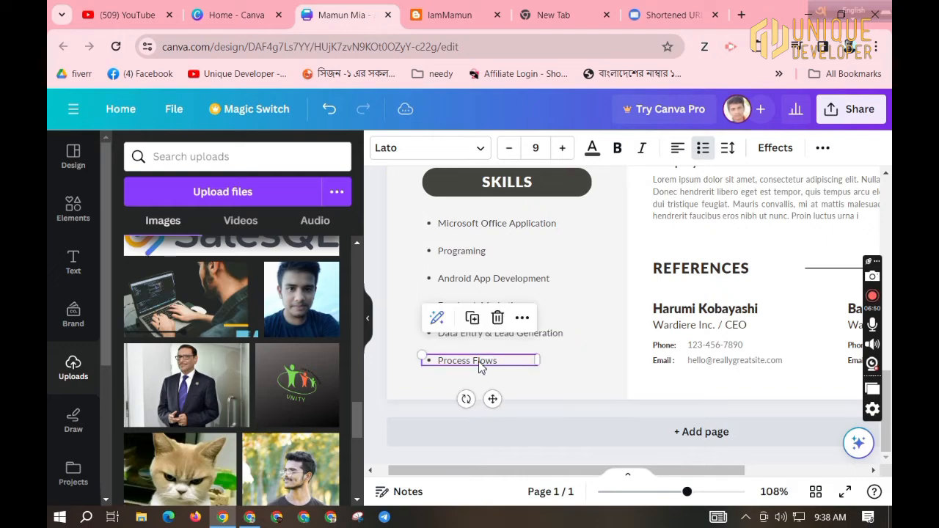
{"action": "type", "text": "English"}
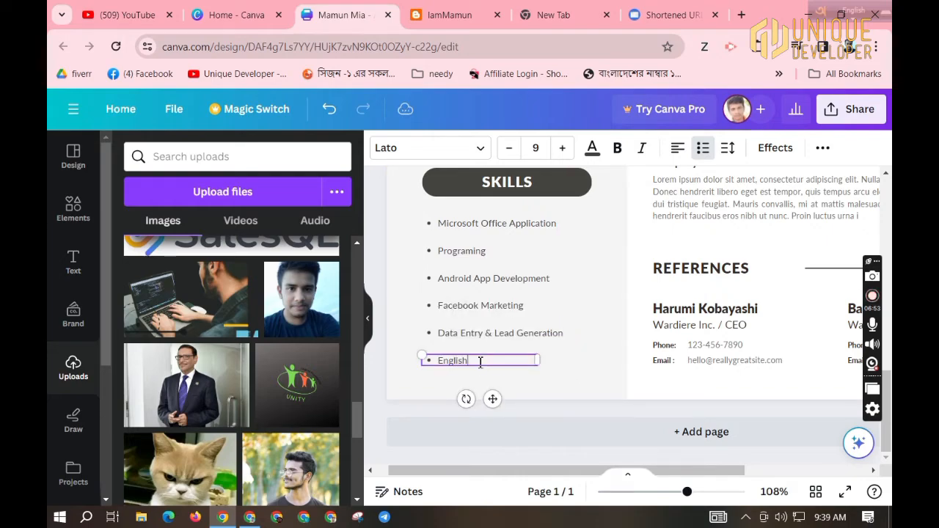
{"action": "left_click", "coordinate": [597, 364]}
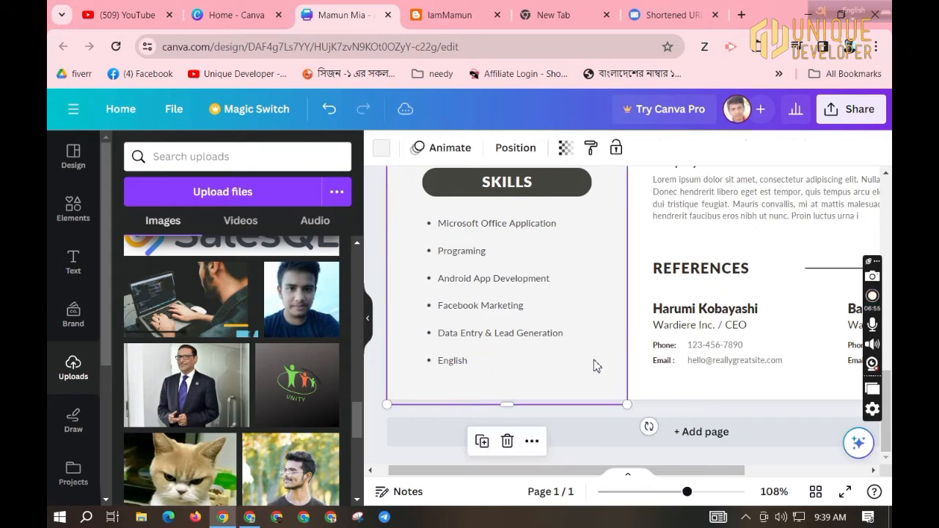
{"action": "scroll", "coordinate": [693, 293], "scroll_direction": "up", "scroll_amount": 10}
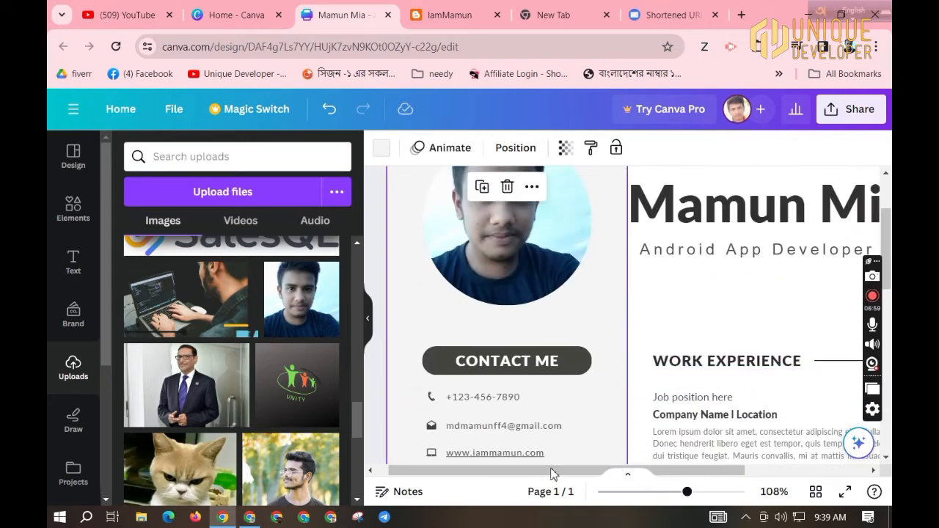
Set the first job's position to 'manager' and its company to 'Unique Soft Express'.
{"action": "left_click_drag", "start_coordinate": [554, 473], "coordinate": [657, 466]}
{"action": "left_click", "coordinate": [642, 353]}
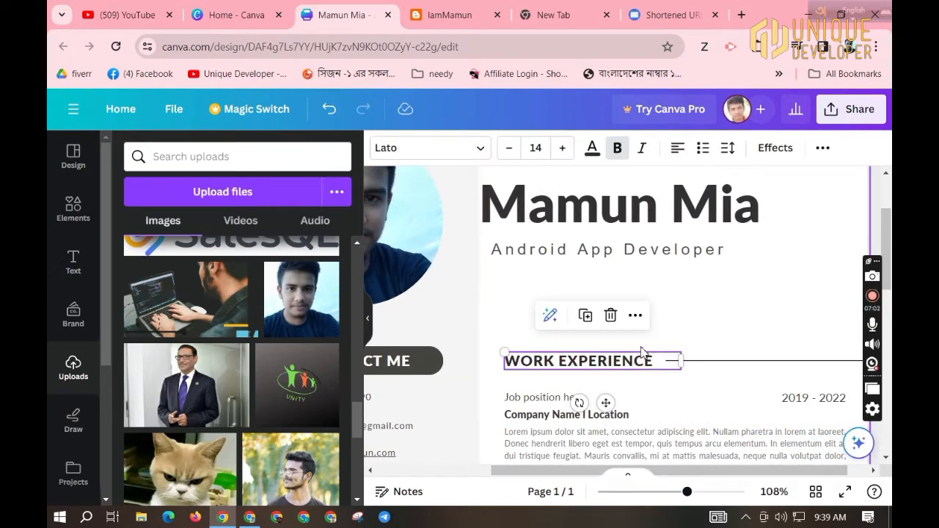
{"action": "scroll", "coordinate": [642, 353], "scroll_direction": "down", "scroll_amount": 3}
{"action": "scroll", "coordinate": [646, 308], "scroll_direction": "up", "scroll_amount": 1}
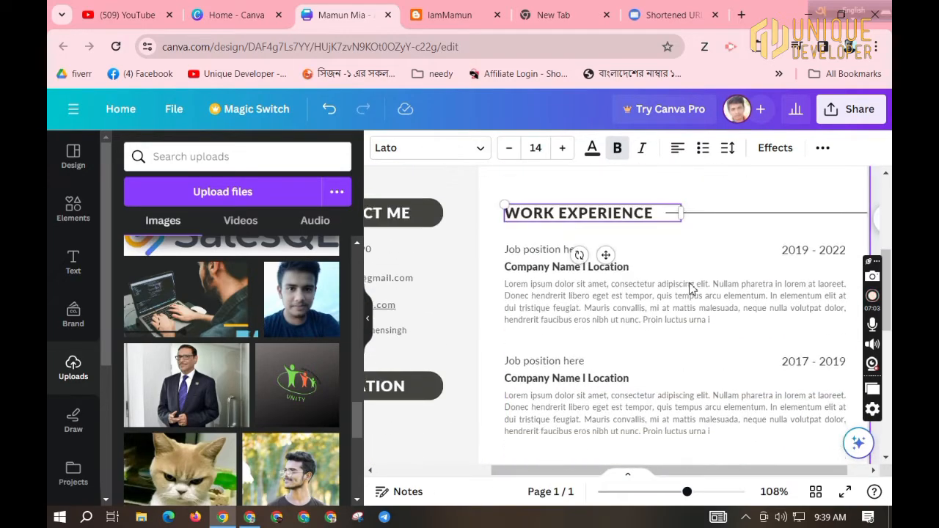
{"action": "left_click", "coordinate": [544, 255]}
{"action": "left_click", "coordinate": [545, 252]}
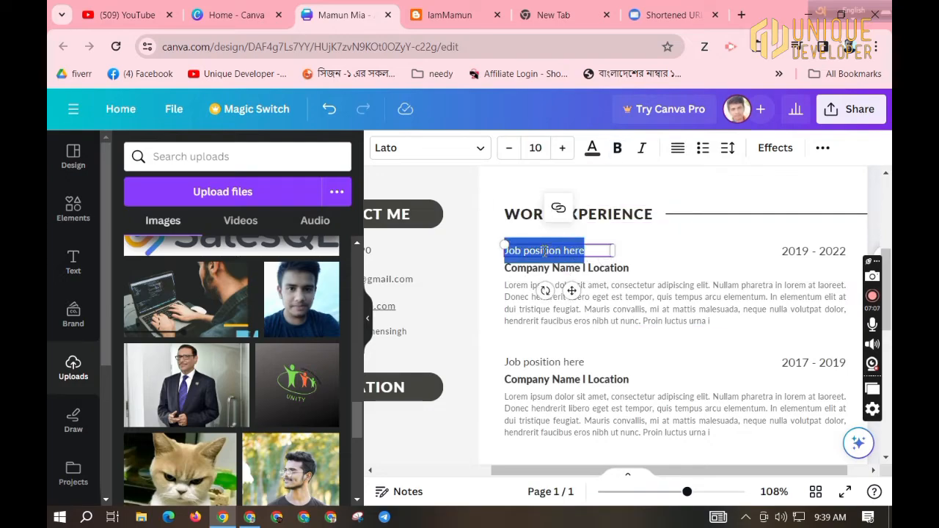
{"action": "type", "text": "ma"}
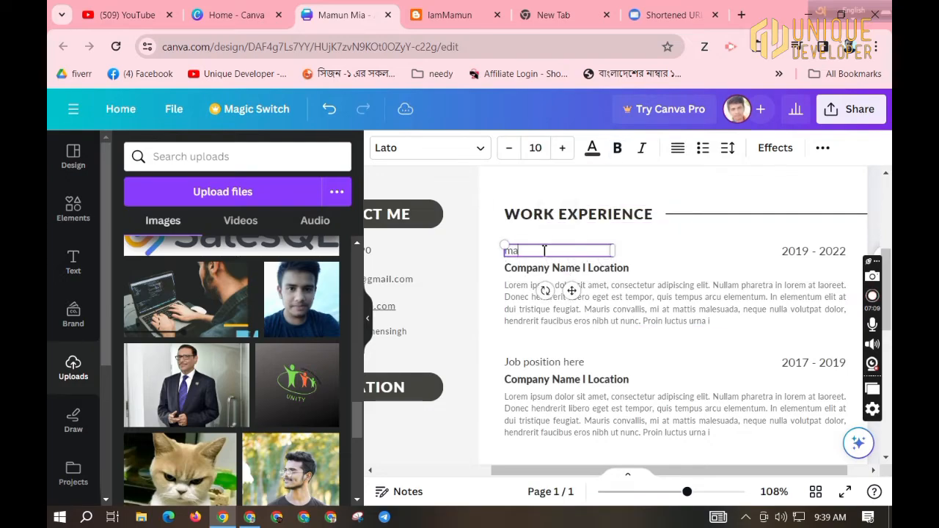
{"action": "type", "text": "nager"}
{"action": "left_click", "coordinate": [581, 272]}
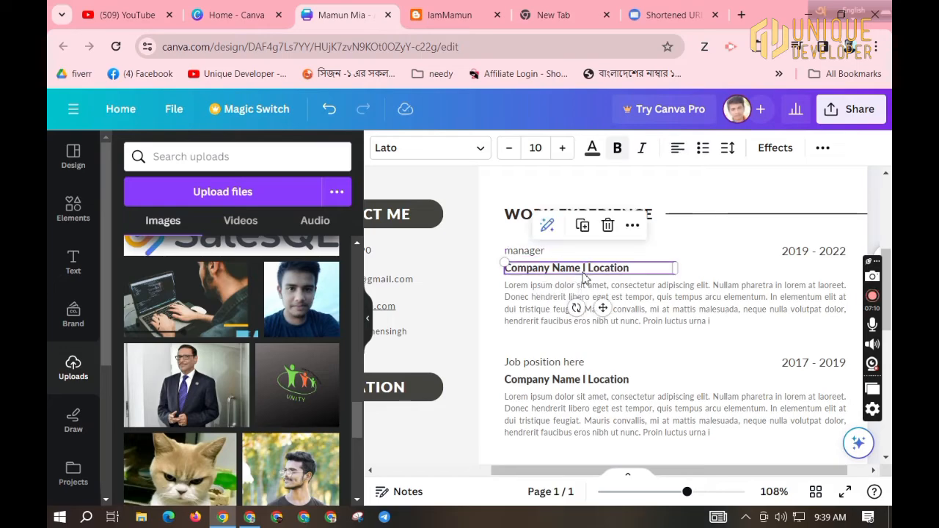
{"action": "left_click", "coordinate": [585, 273]}
{"action": "type", "text": "Uni"}
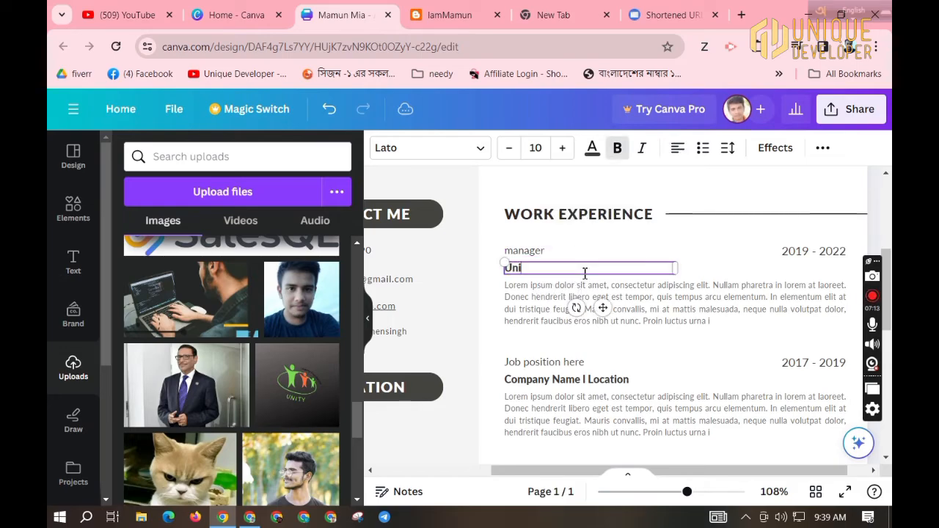
{"action": "type", "text": "que Soft Expre"}
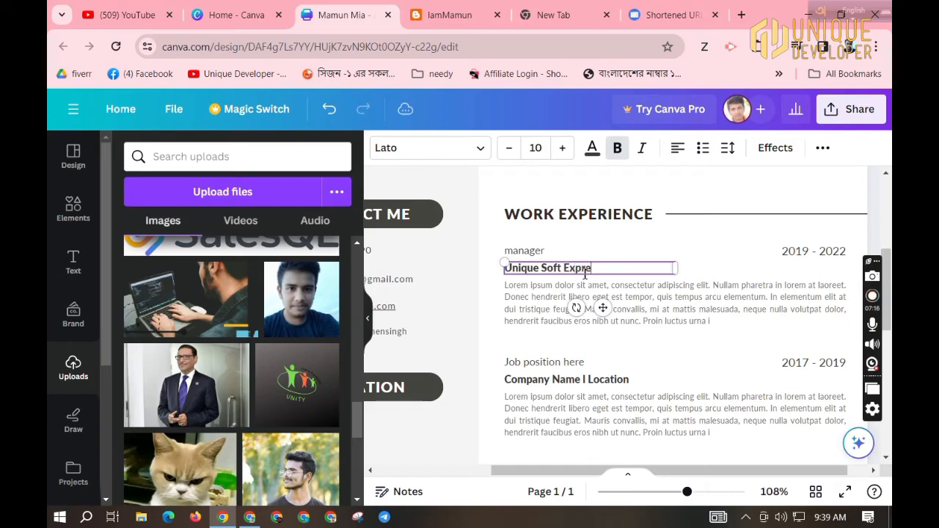
{"action": "type", "text": "ss"}
Select the first job's description and 2019 - 2022 dates, then the second job's company and description.
{"action": "left_click", "coordinate": [666, 296]}
{"action": "left_click", "coordinate": [669, 293]}
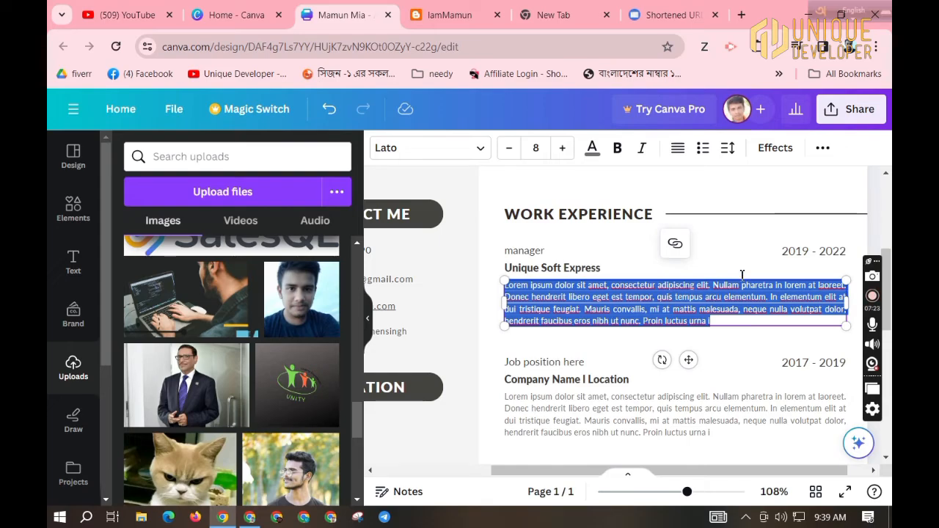
{"action": "double_click", "coordinate": [818, 251]}
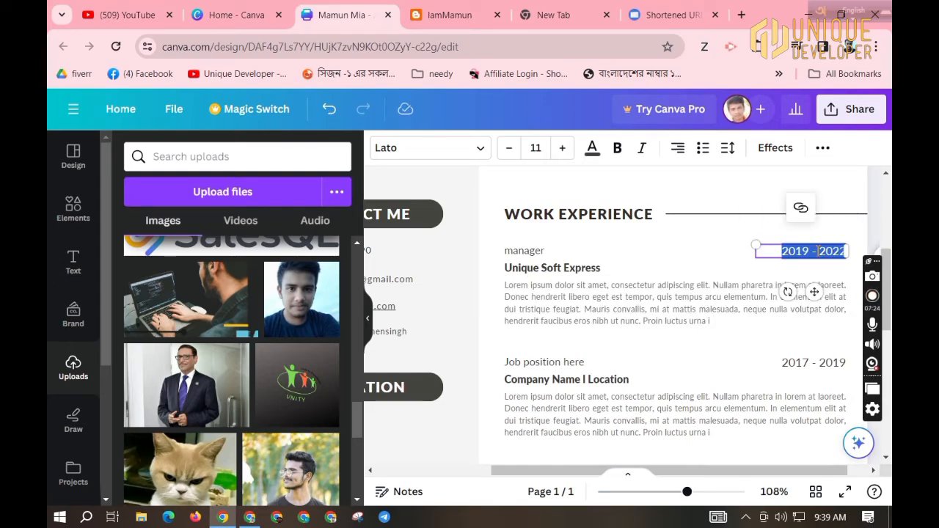
{"action": "left_click", "coordinate": [817, 251]}
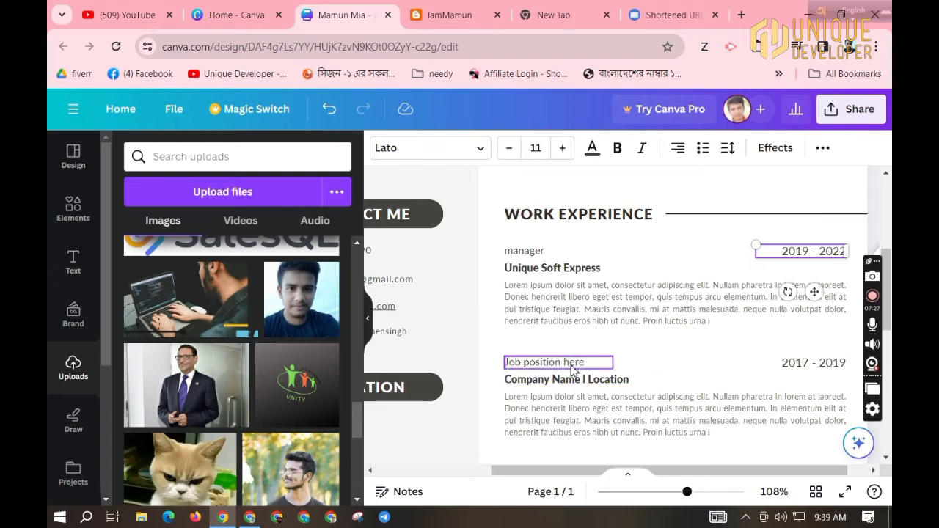
{"action": "left_click", "coordinate": [571, 390]}
{"action": "left_click", "coordinate": [547, 408]}
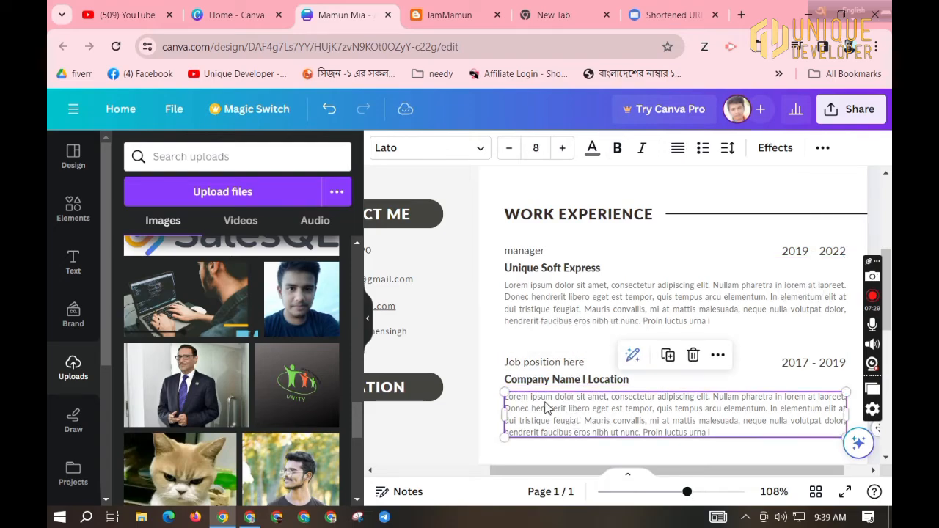
{"action": "scroll", "coordinate": [572, 367], "scroll_direction": "down", "scroll_amount": 5}
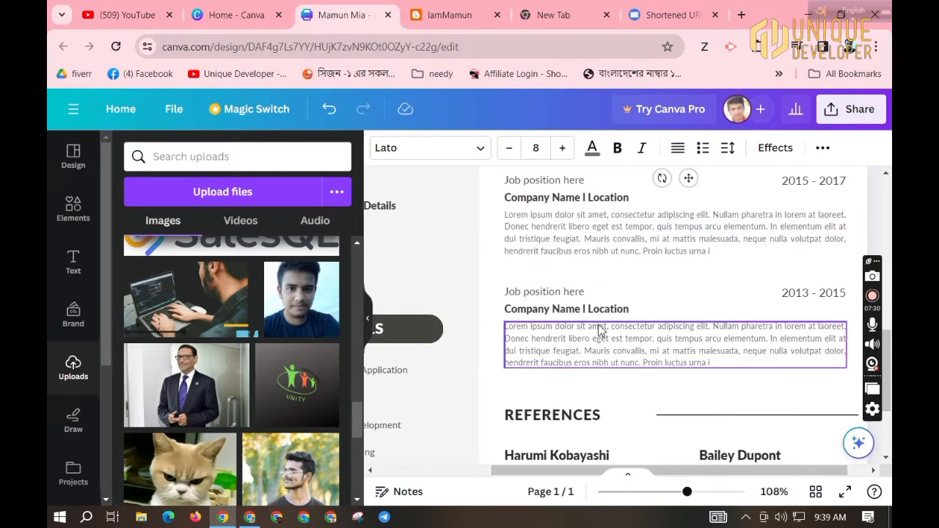
{"action": "scroll", "coordinate": [599, 331], "scroll_direction": "down", "scroll_amount": 2}
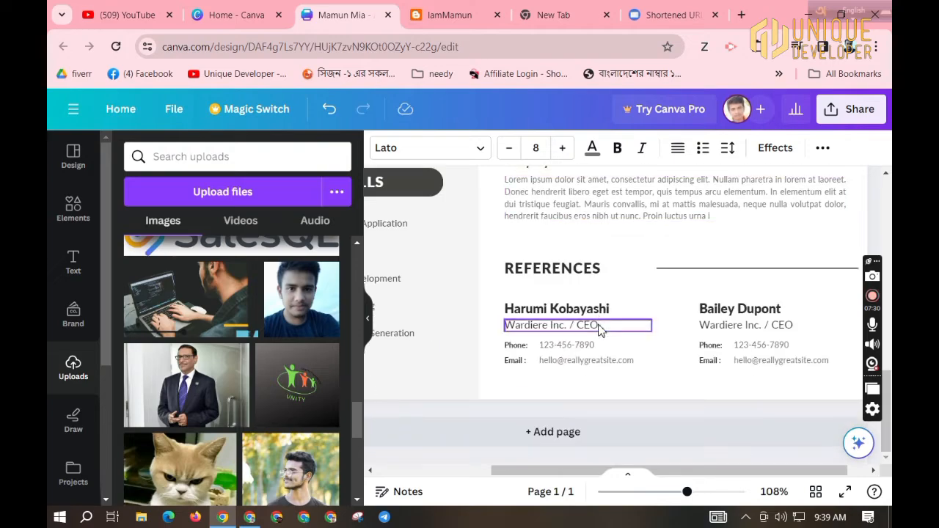
{"action": "left_click", "coordinate": [558, 311]}
{"action": "left_click", "coordinate": [553, 323]}
{"action": "double_click", "coordinate": [553, 322]}
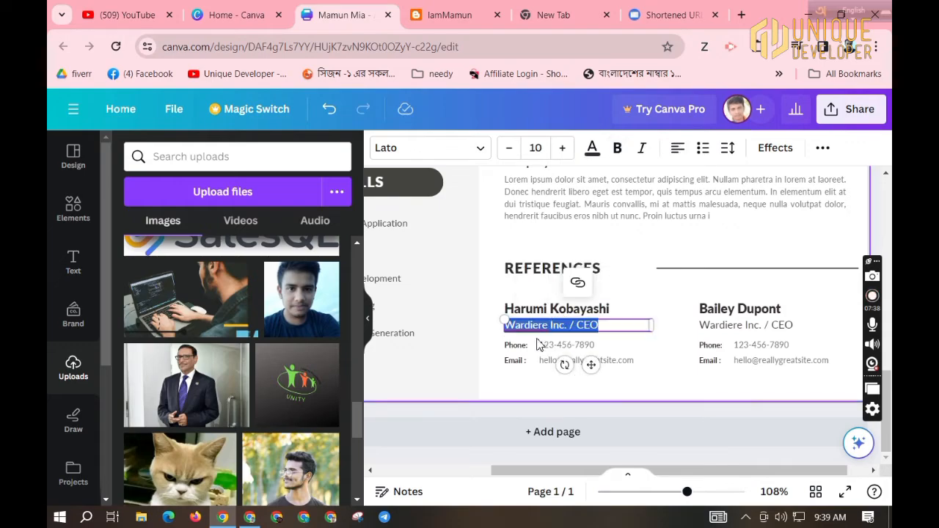
{"action": "left_click", "coordinate": [629, 357]}
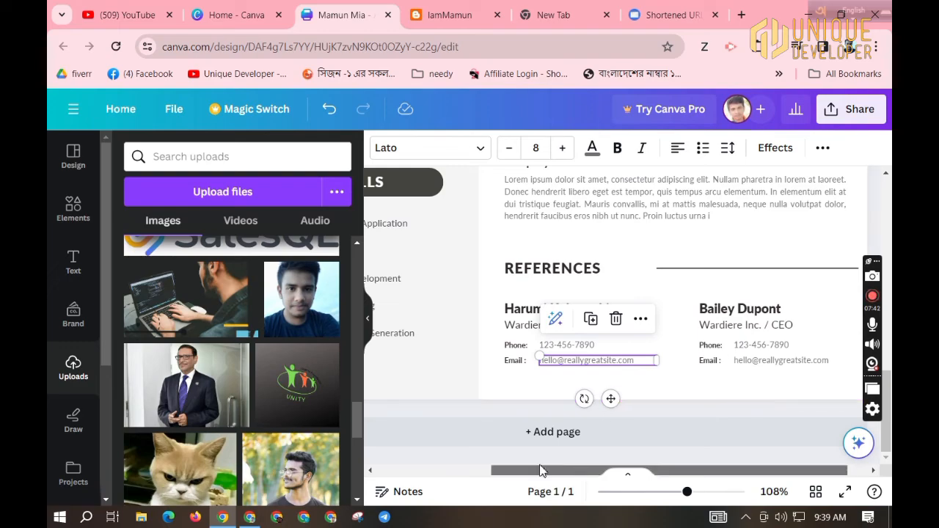
{"action": "left_click_drag", "start_coordinate": [580, 471], "coordinate": [457, 470]}
{"action": "left_click_drag", "start_coordinate": [687, 492], "coordinate": [645, 492]}
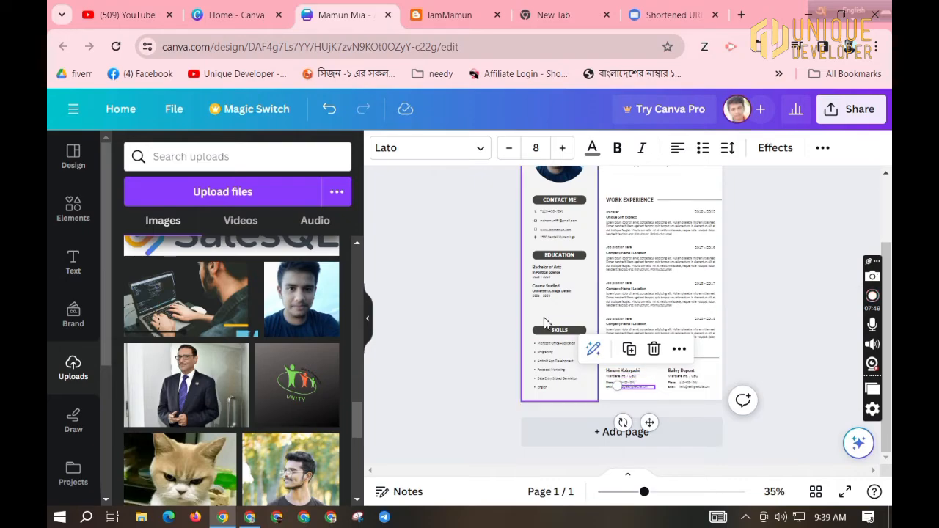
{"action": "left_click", "coordinate": [628, 266]}
{"action": "scroll", "coordinate": [503, 307], "scroll_direction": "up", "scroll_amount": 2}
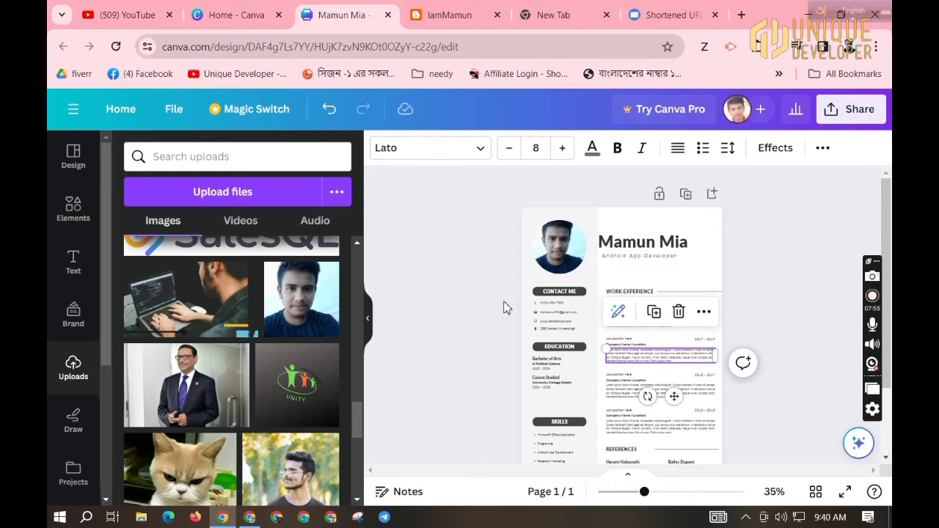
View the current resume template's details, then return to the template search results.
{"action": "left_click", "coordinate": [88, 176]}
{"action": "scroll", "coordinate": [193, 382], "scroll_direction": "down", "scroll_amount": 3}
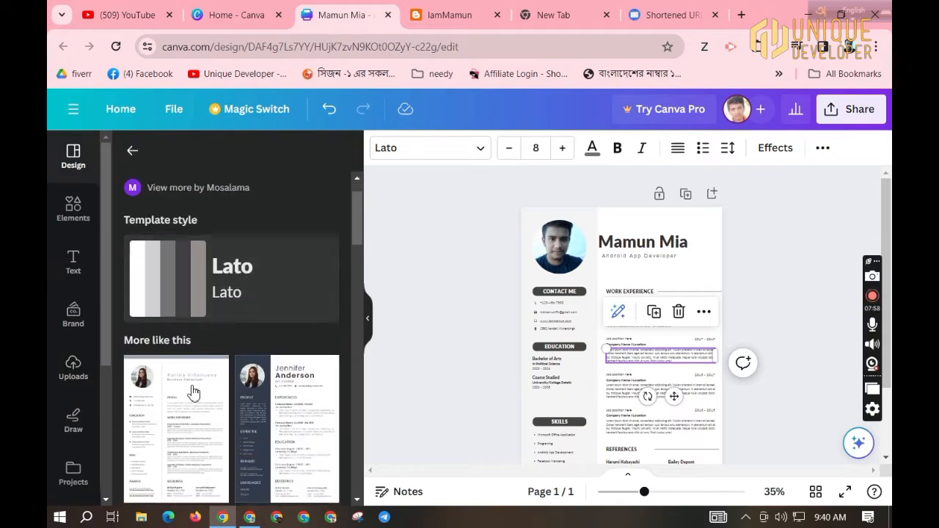
{"action": "scroll", "coordinate": [216, 371], "scroll_direction": "up", "scroll_amount": 3}
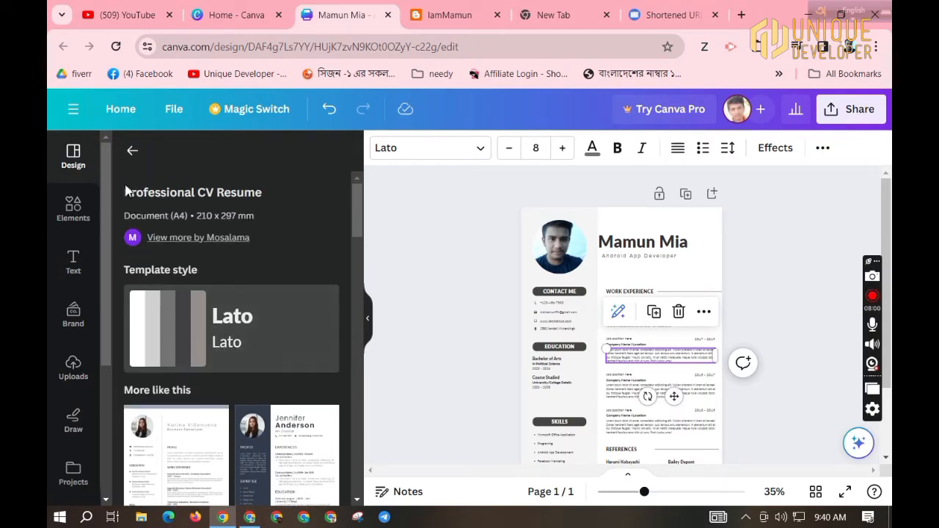
{"action": "left_click", "coordinate": [133, 154]}
Search templates for 'bangladeshi cv' and scroll through the resume results.
{"action": "double_click", "coordinate": [210, 156]}
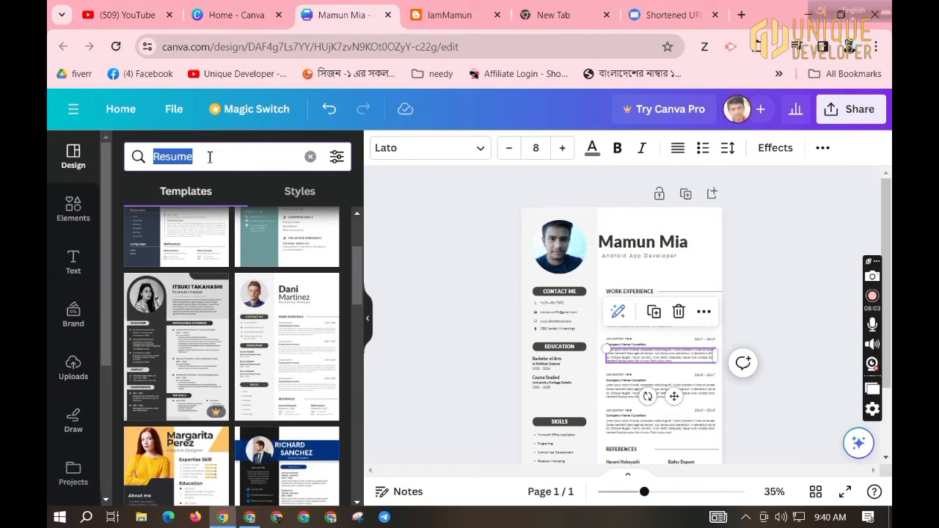
{"action": "type", "text": "bangladeshi"}
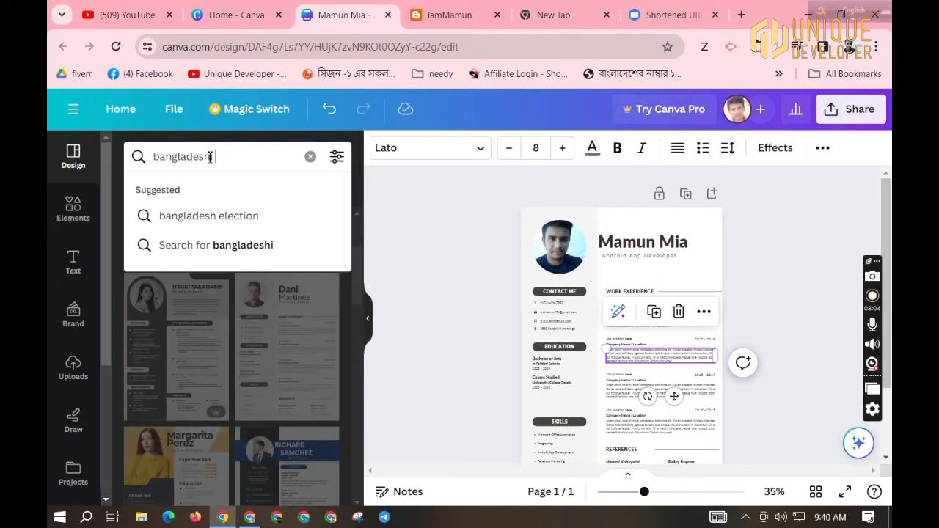
{"action": "type", "text": " cv"}
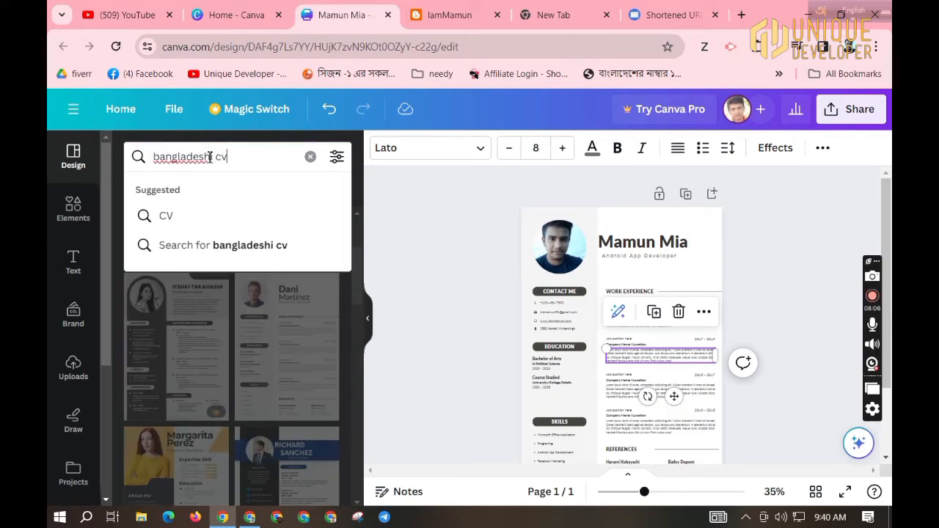
{"action": "key", "text": "Return"}
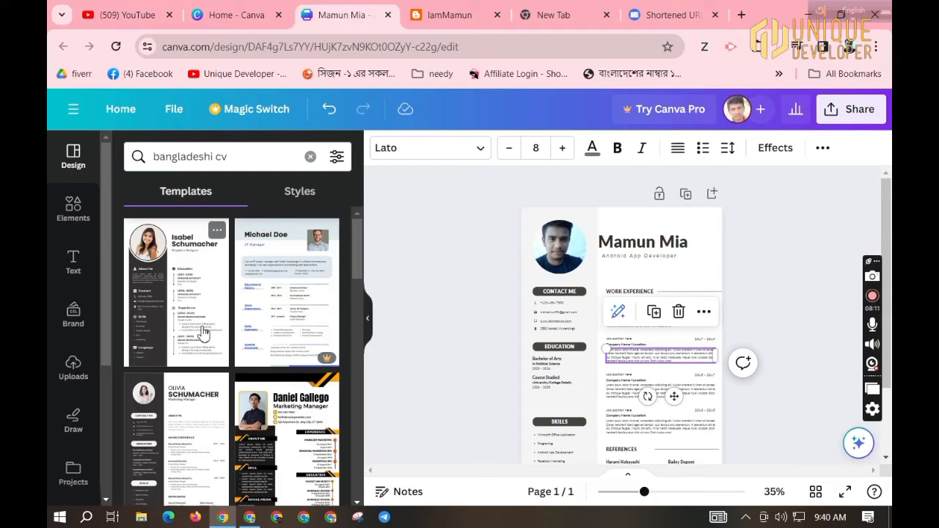
{"action": "scroll", "coordinate": [189, 367], "scroll_direction": "down", "scroll_amount": 5}
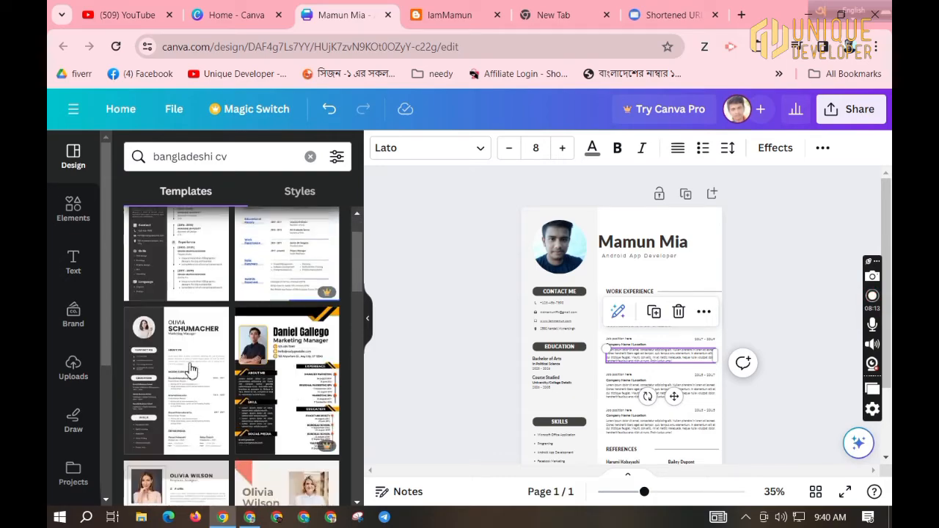
{"action": "scroll", "coordinate": [190, 367], "scroll_direction": "down", "scroll_amount": 5}
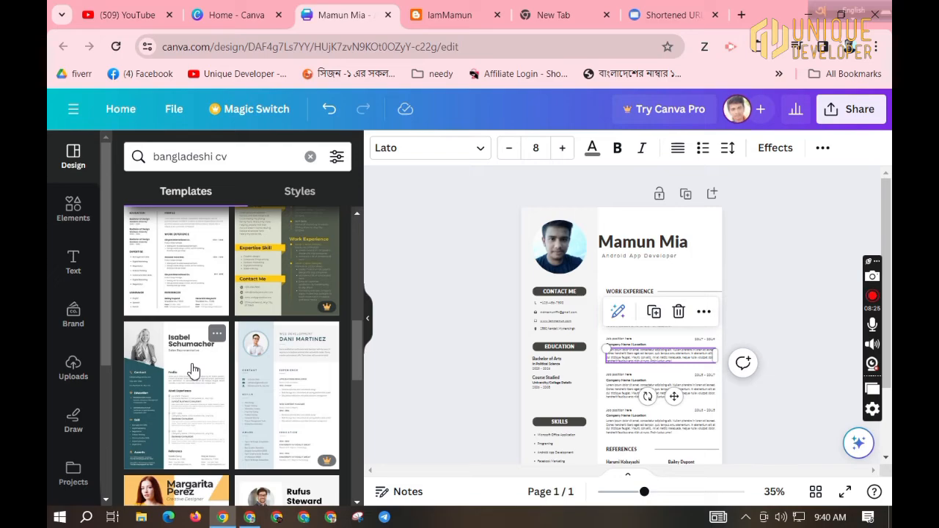
{"action": "scroll", "coordinate": [192, 369], "scroll_direction": "down", "scroll_amount": 10}
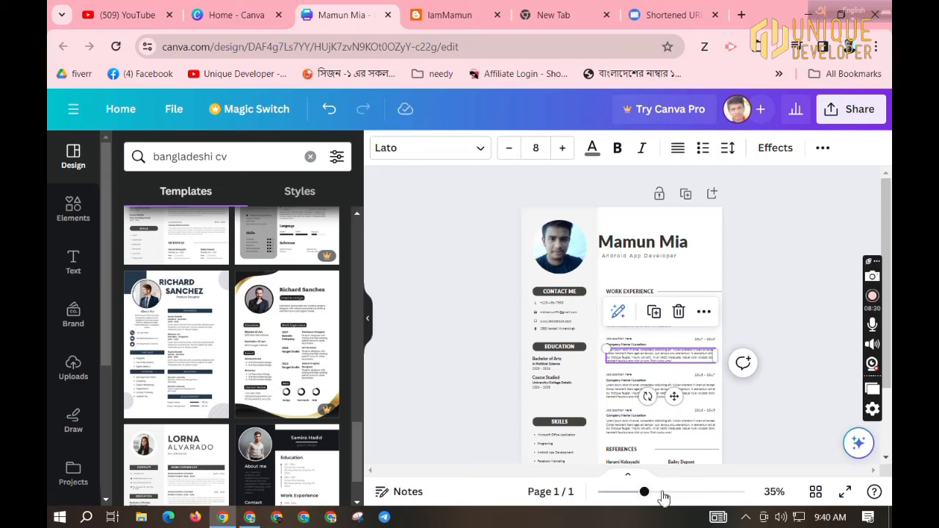
{"action": "left_click_drag", "start_coordinate": [663, 497], "coordinate": [682, 496]}
{"action": "scroll", "coordinate": [573, 323], "scroll_direction": "down", "scroll_amount": 5}
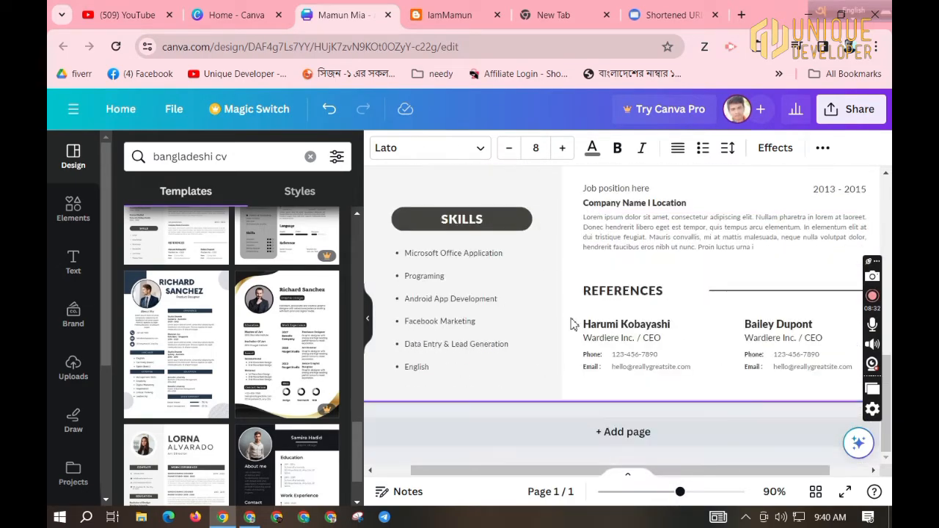
{"action": "scroll", "coordinate": [573, 324], "scroll_direction": "up", "scroll_amount": 5}
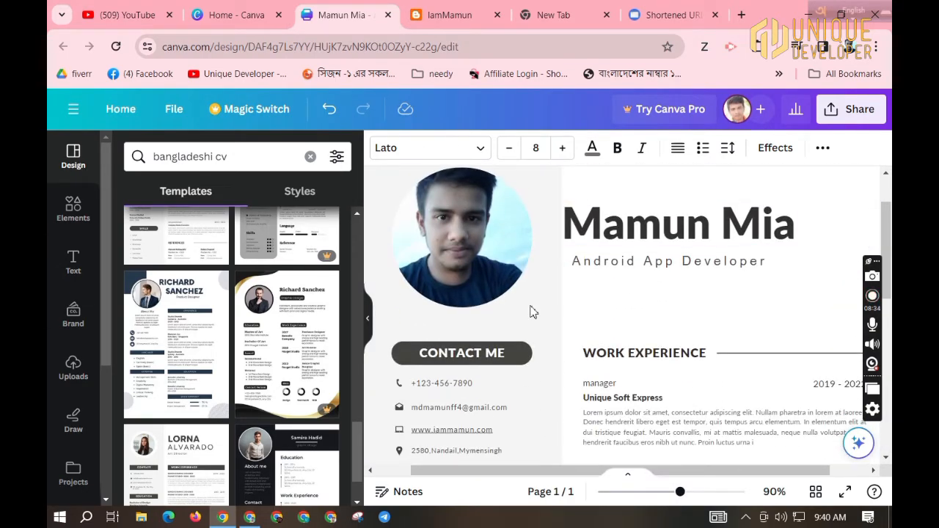
{"action": "scroll", "coordinate": [533, 313], "scroll_direction": "down", "scroll_amount": 2}
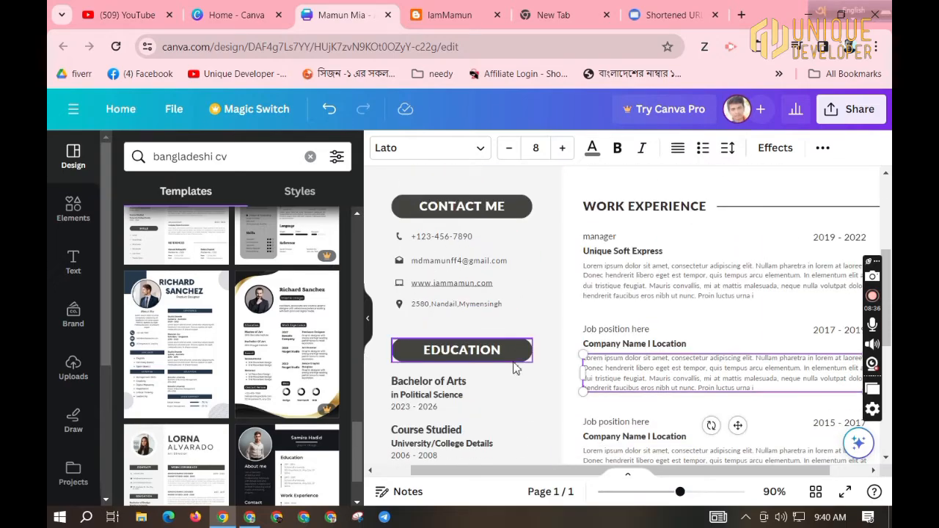
{"action": "scroll", "coordinate": [481, 349], "scroll_direction": "down", "scroll_amount": 3}
{"action": "scroll", "coordinate": [512, 302], "scroll_direction": "up", "scroll_amount": 2}
{"action": "scroll", "coordinate": [507, 315], "scroll_direction": "down", "scroll_amount": 3}
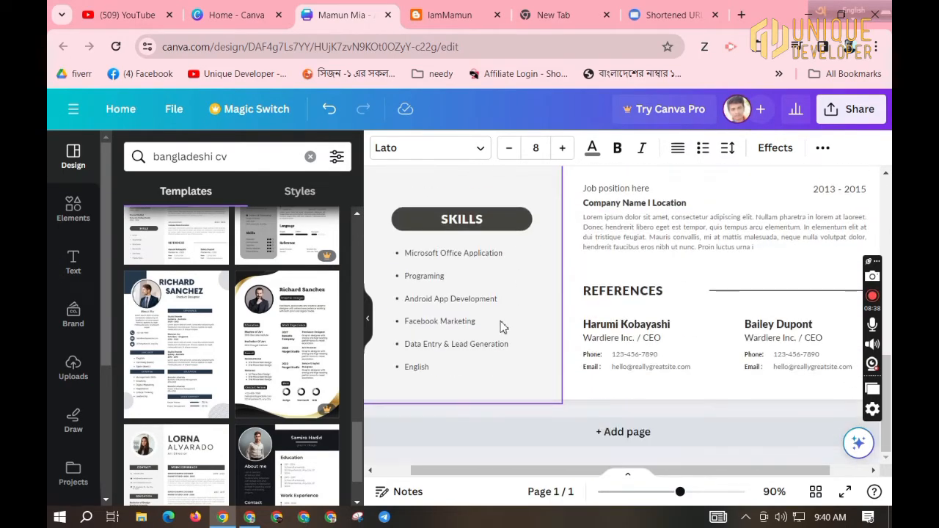
{"action": "scroll", "coordinate": [726, 338], "scroll_direction": "up", "scroll_amount": 6}
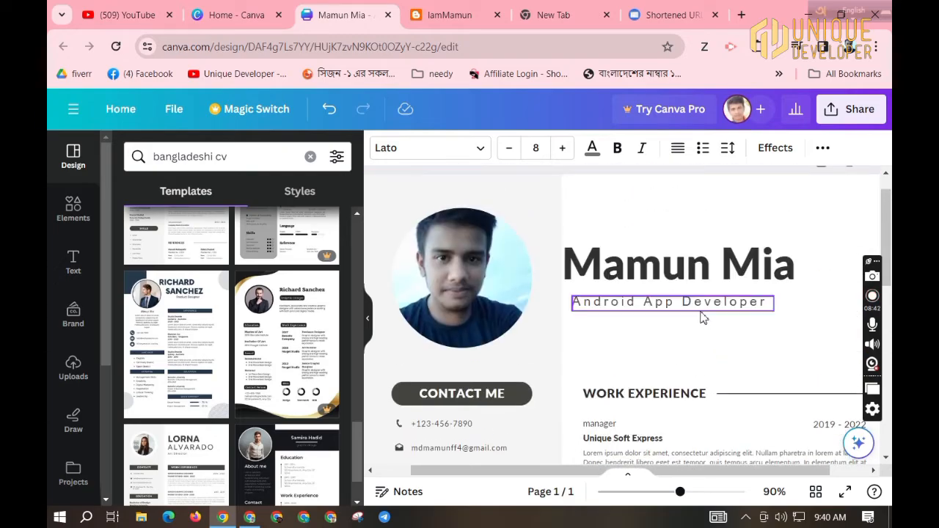
{"action": "scroll", "coordinate": [703, 316], "scroll_direction": "down", "scroll_amount": 6}
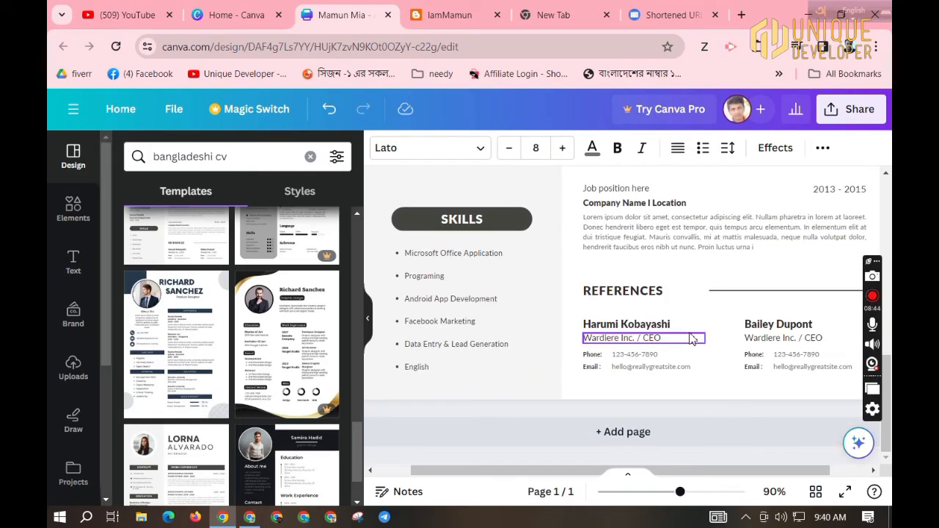
{"action": "left_click_drag", "start_coordinate": [637, 499], "coordinate": [645, 498]}
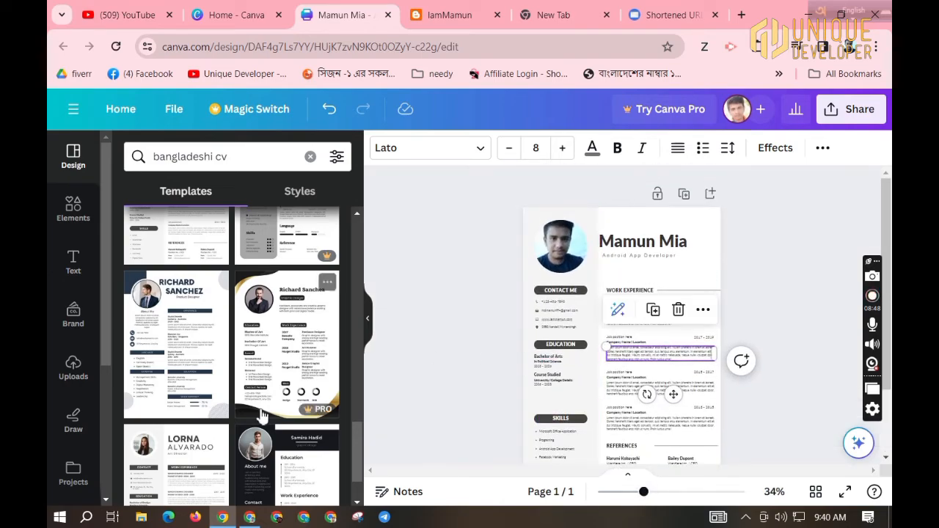
Check the style results, then clear the template search back to the default list.
{"action": "scroll", "coordinate": [258, 411], "scroll_direction": "down", "scroll_amount": 5}
{"action": "left_click", "coordinate": [213, 196]}
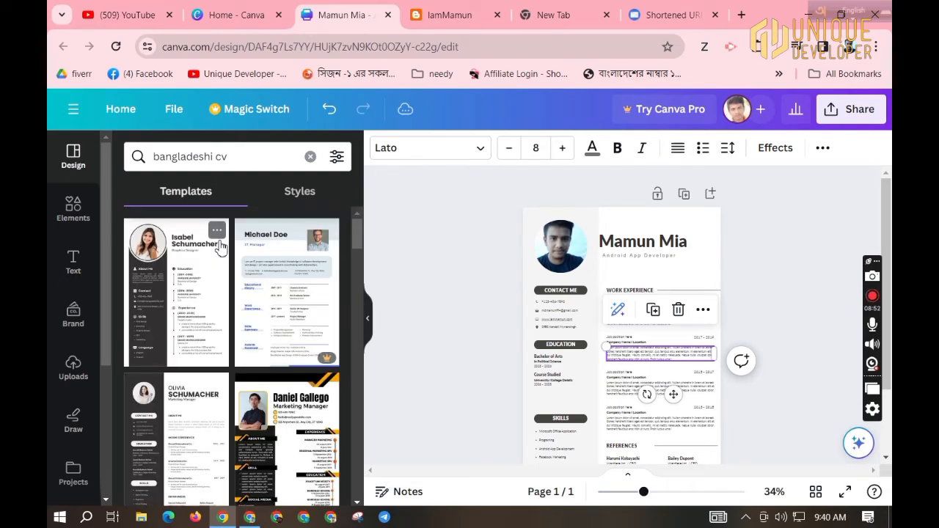
{"action": "left_click", "coordinate": [284, 203]}
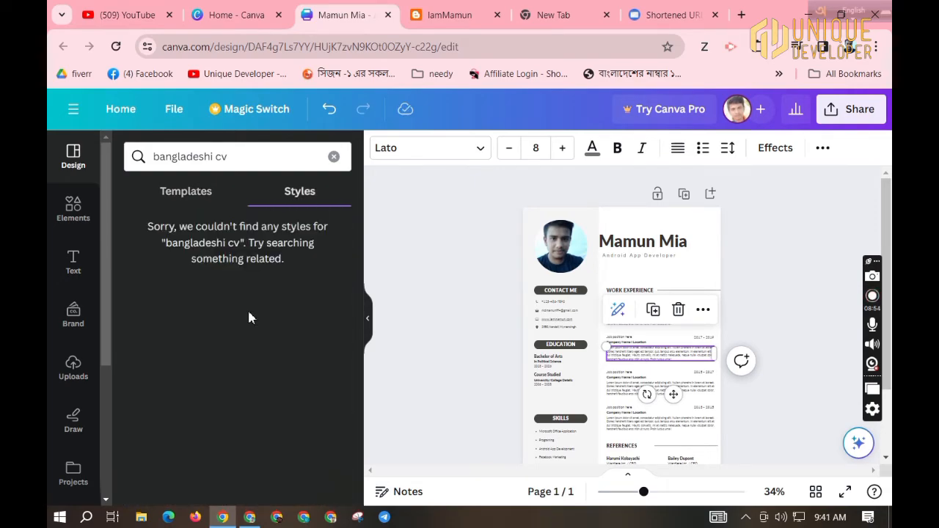
{"action": "left_click", "coordinate": [192, 193]}
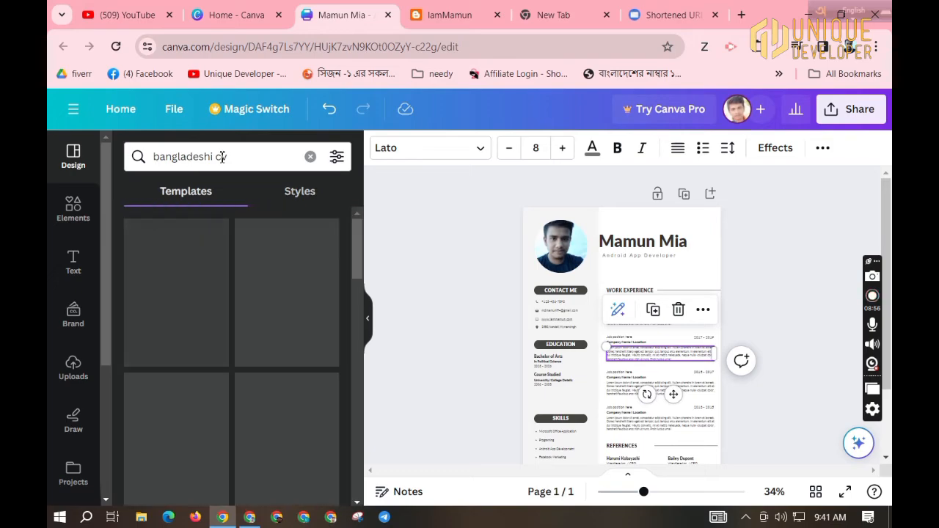
{"action": "triple_click", "coordinate": [222, 157]}
{"action": "key", "text": "BackSpace"}
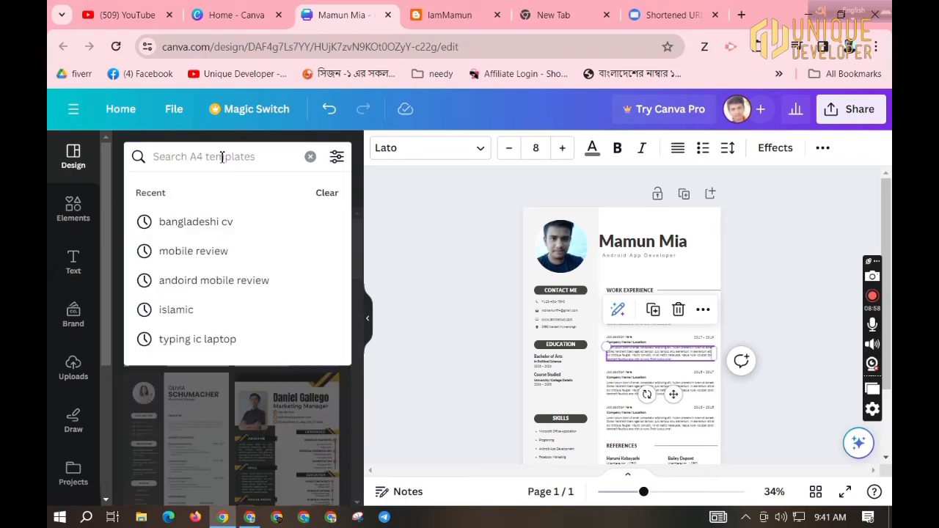
{"action": "key", "text": "Return"}
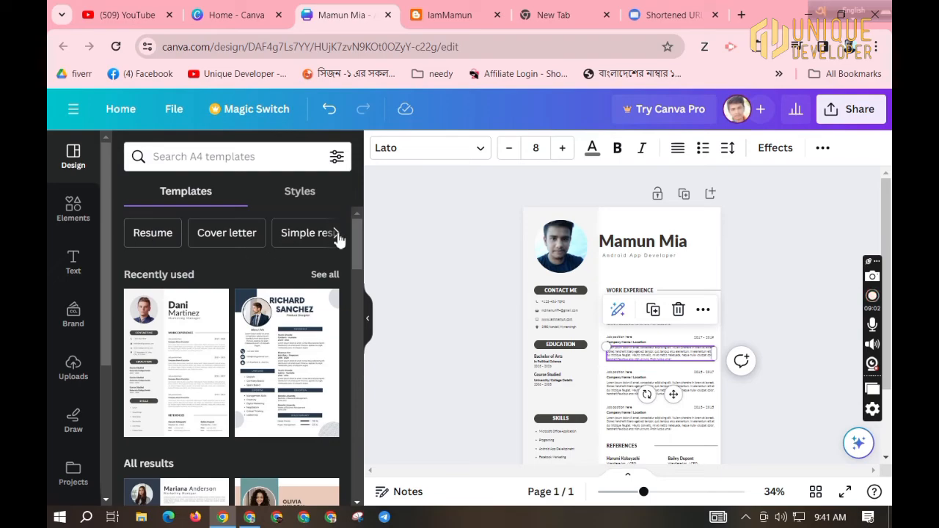
Browse Simple resume templates and try the Mariana Anderson design.
{"action": "left_click", "coordinate": [336, 233]}
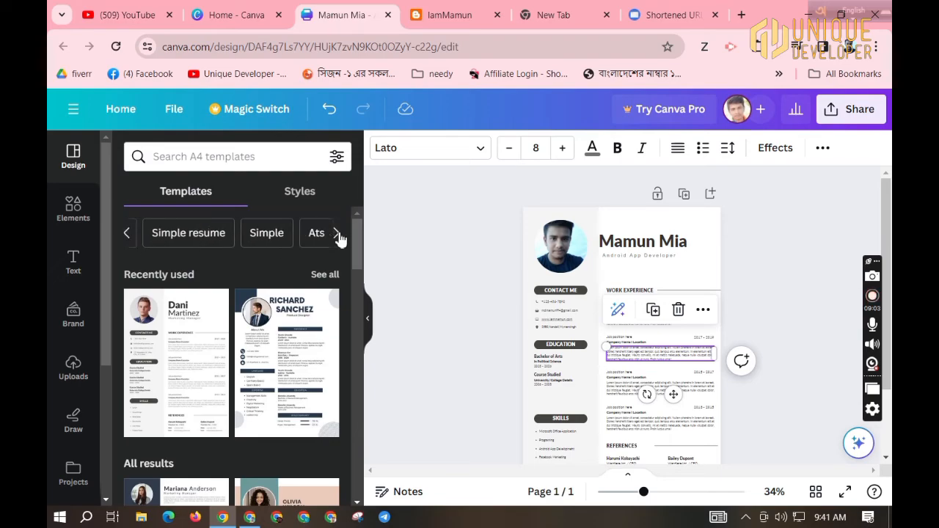
{"action": "left_click", "coordinate": [189, 234]}
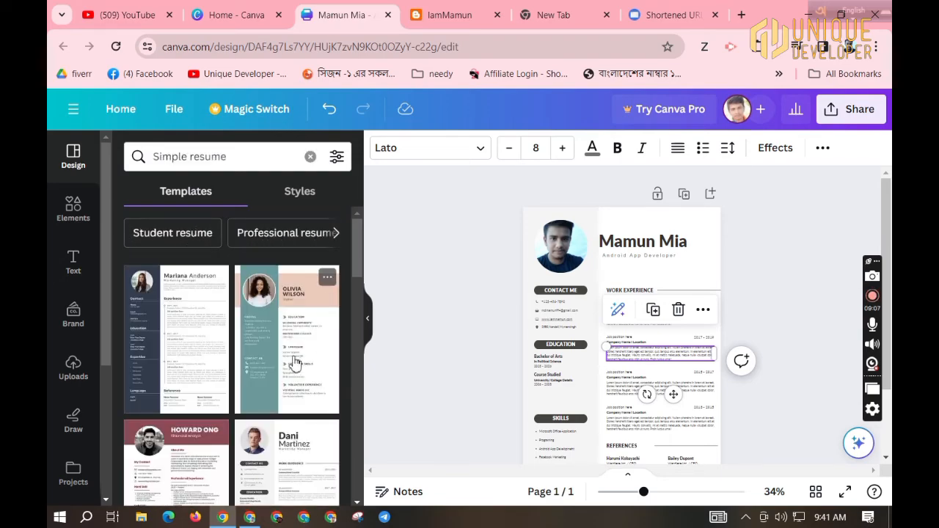
{"action": "left_click", "coordinate": [181, 351]}
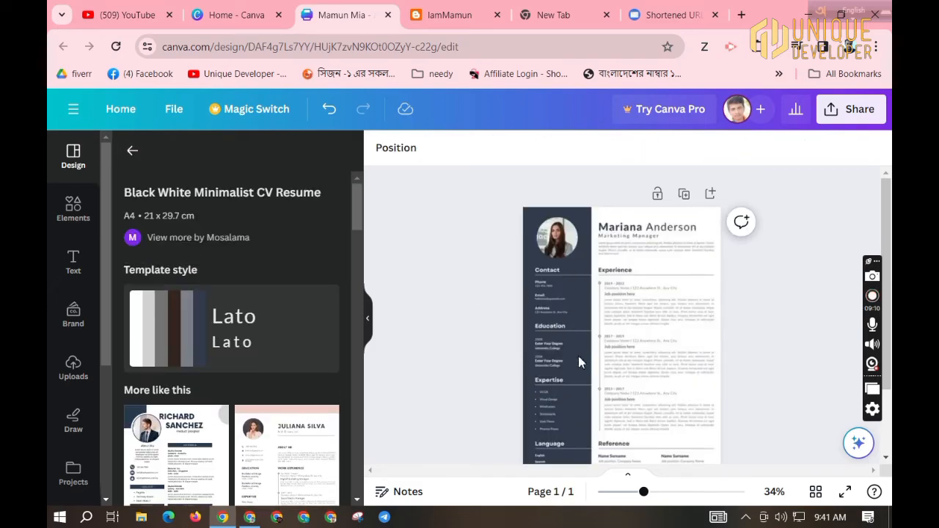
Apply the Gray and White Simple Clean Resume template and view the whole page with the panel hidden.
{"action": "scroll", "coordinate": [198, 424], "scroll_direction": "down", "scroll_amount": 5}
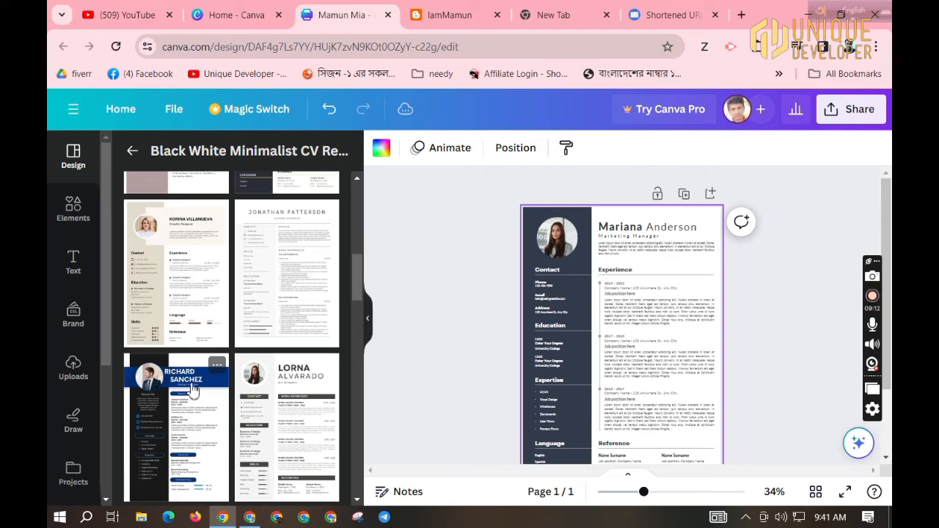
{"action": "scroll", "coordinate": [193, 389], "scroll_direction": "down", "scroll_amount": 4}
{"action": "scroll", "coordinate": [216, 358], "scroll_direction": "down", "scroll_amount": 3}
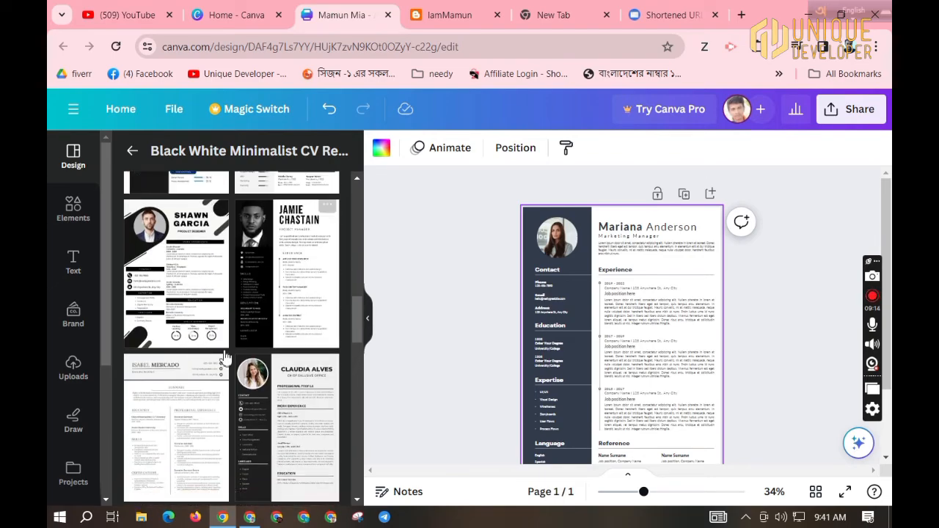
{"action": "left_click", "coordinate": [185, 338]}
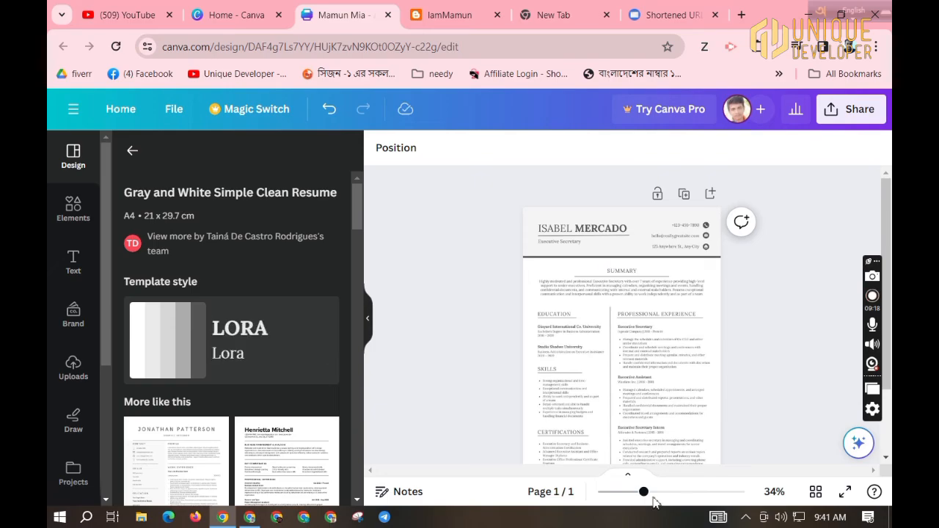
{"action": "left_click", "coordinate": [698, 493]}
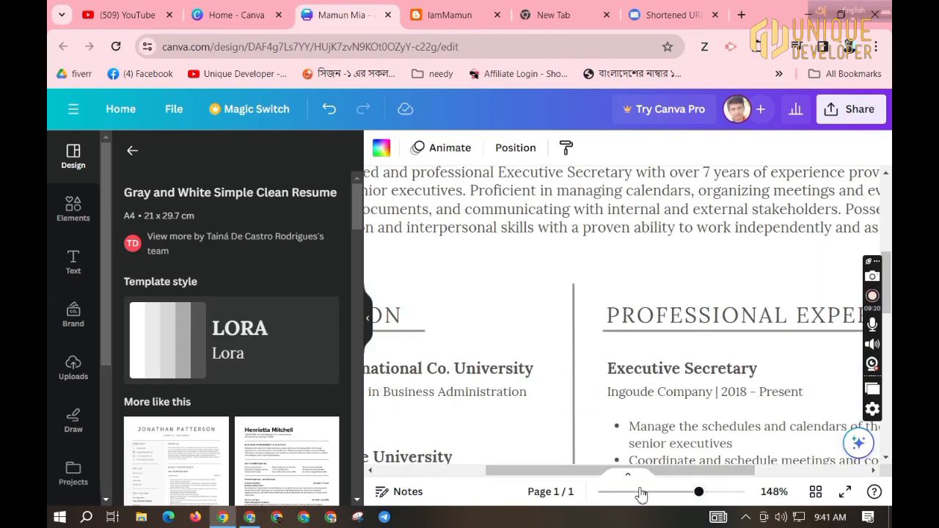
{"action": "left_click", "coordinate": [640, 492]}
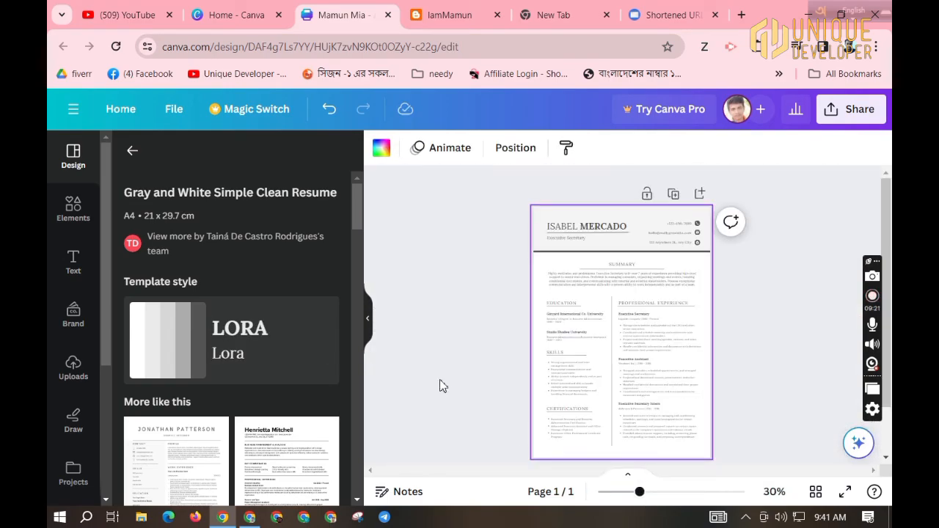
{"action": "left_click", "coordinate": [369, 320]}
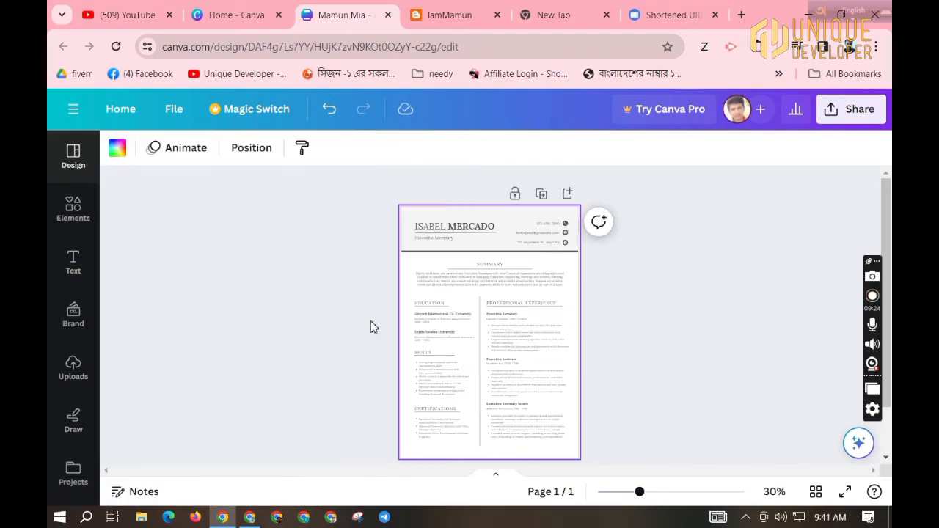
{"action": "left_click", "coordinate": [658, 493]}
{"action": "scroll", "coordinate": [411, 407], "scroll_direction": "up", "scroll_amount": 2}
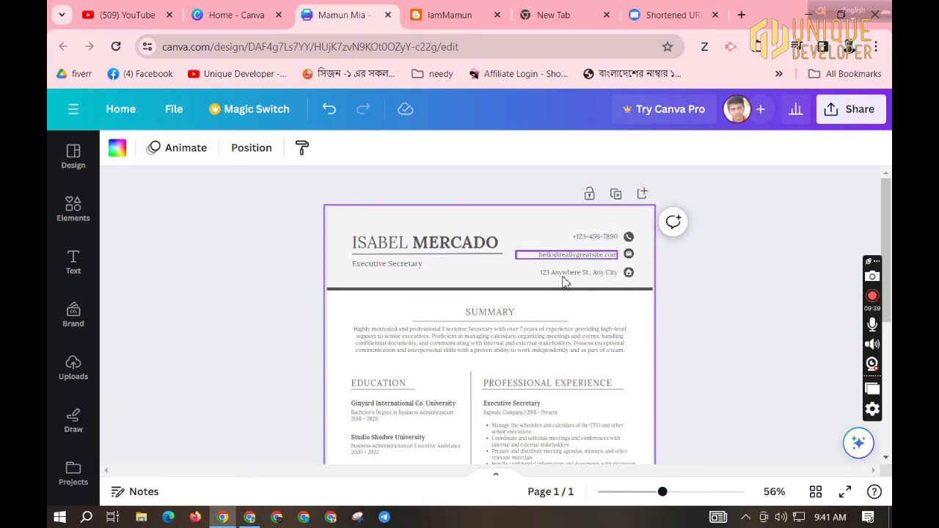
{"action": "left_click", "coordinate": [409, 336]}
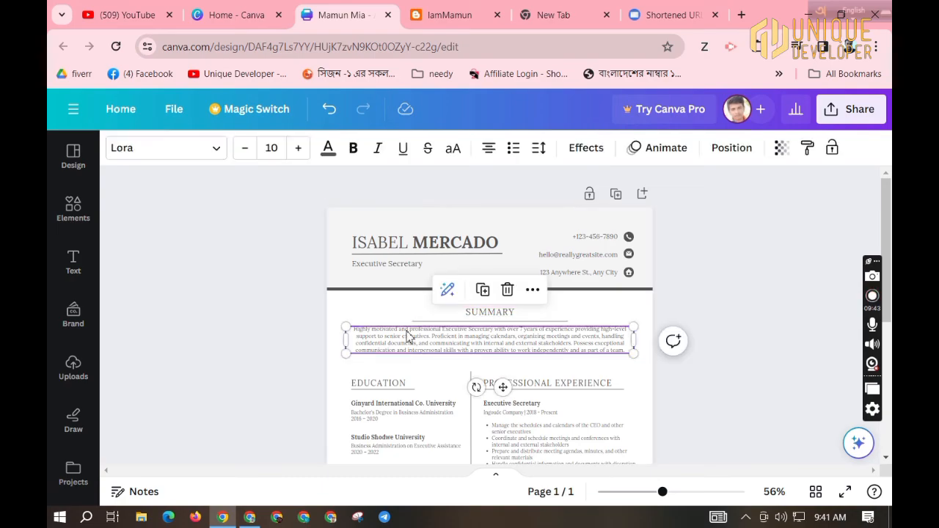
{"action": "scroll", "coordinate": [409, 335], "scroll_direction": "down", "scroll_amount": 3}
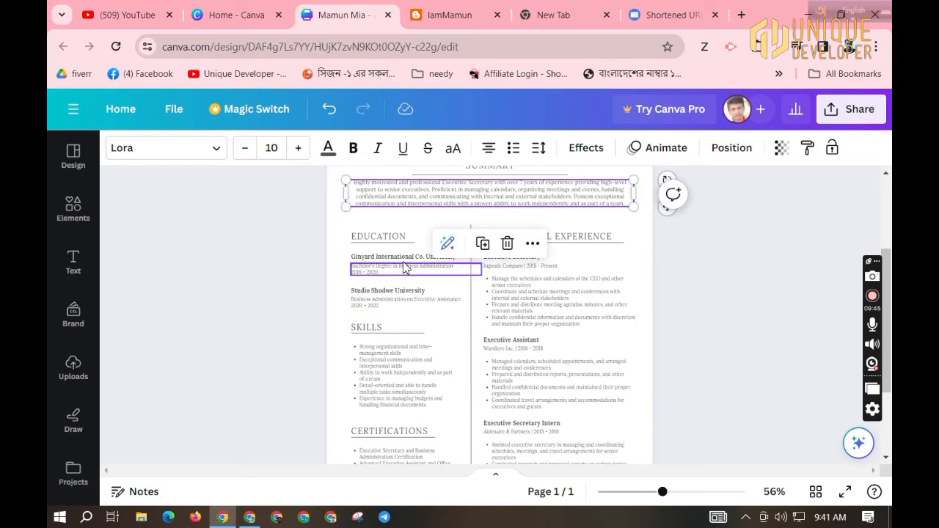
{"action": "key", "text": "Escape"}
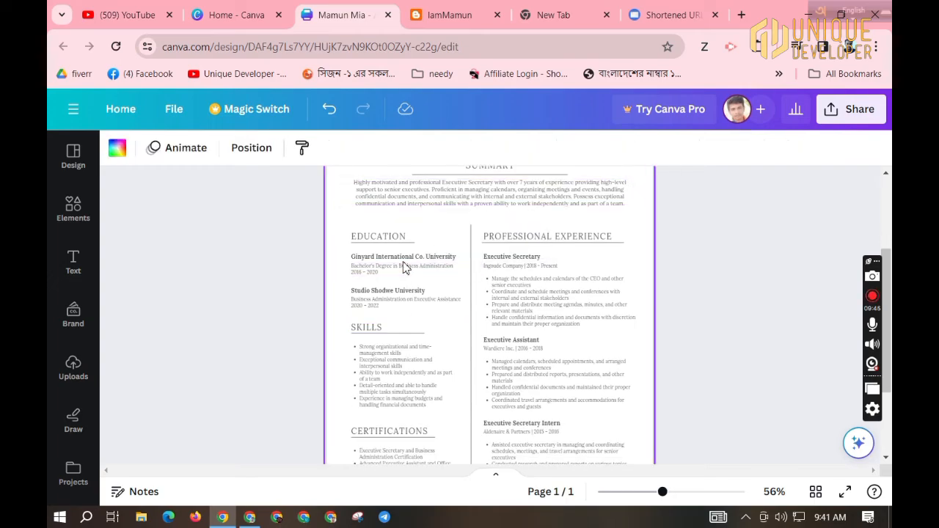
{"action": "left_click", "coordinate": [391, 367]}
{"action": "scroll", "coordinate": [429, 412], "scroll_direction": "down", "scroll_amount": 2}
{"action": "left_click", "coordinate": [408, 345]}
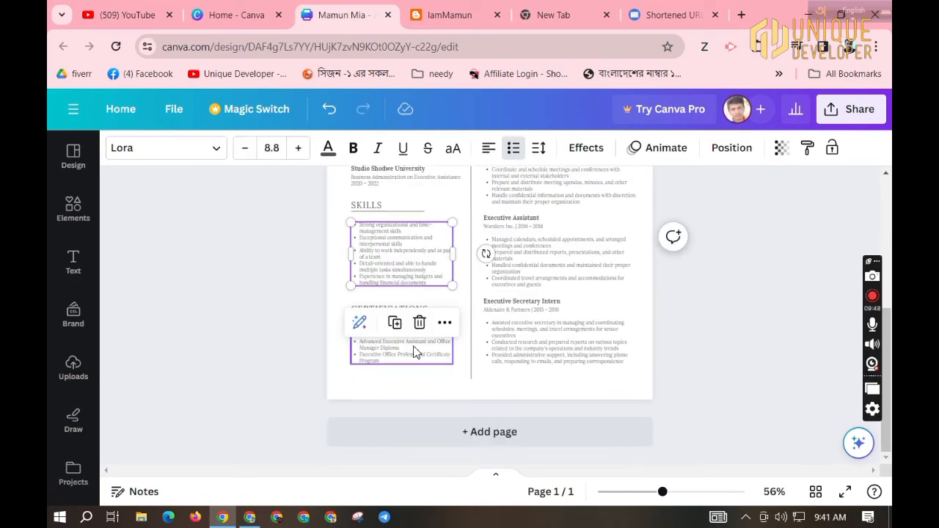
{"action": "left_click", "coordinate": [544, 336]}
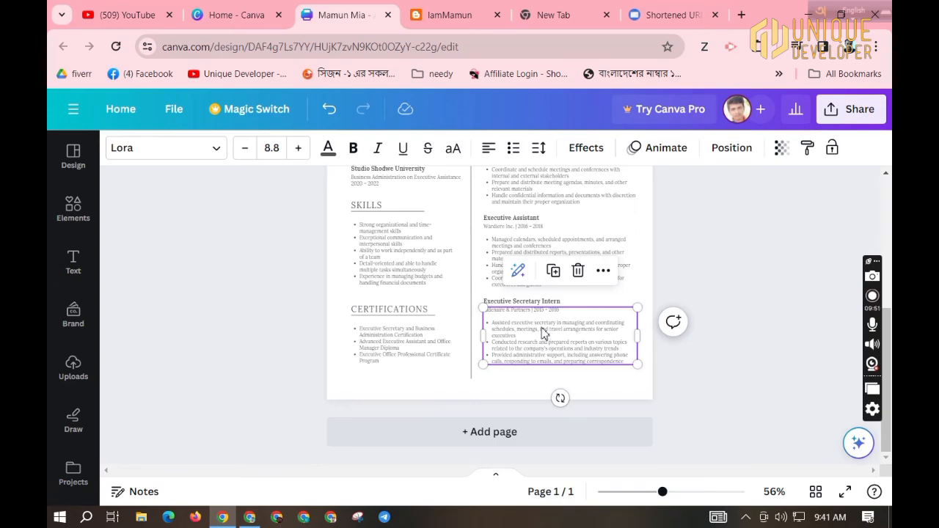
{"action": "scroll", "coordinate": [541, 333], "scroll_direction": "up", "scroll_amount": 2}
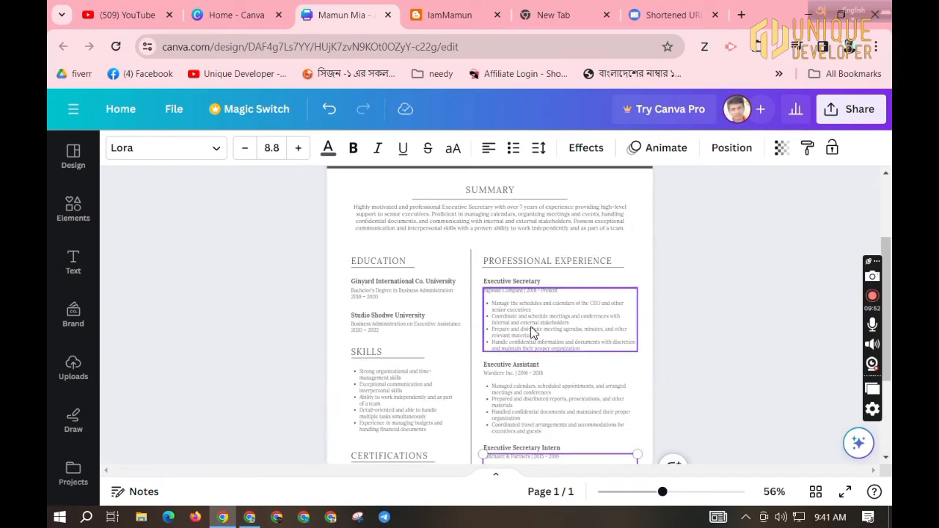
{"action": "left_click", "coordinate": [534, 381]}
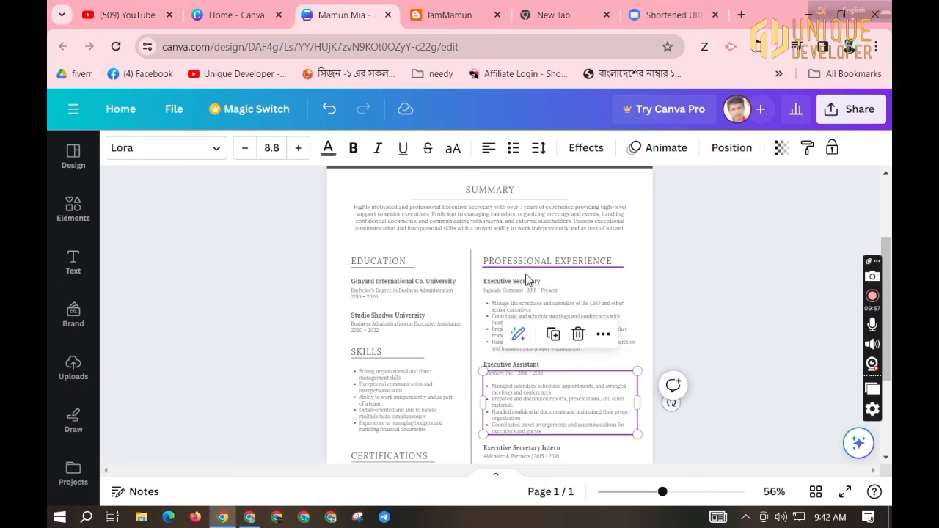
{"action": "scroll", "coordinate": [514, 330], "scroll_direction": "up", "scroll_amount": 2}
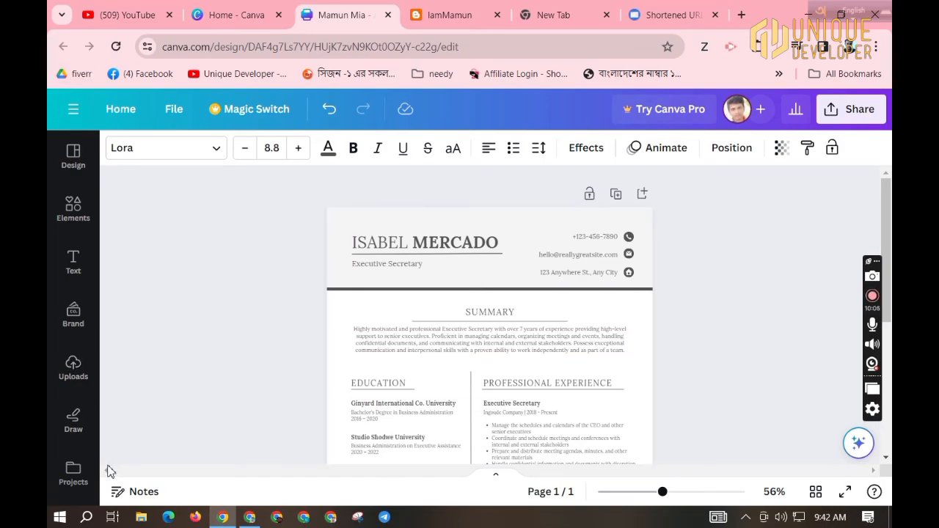
Zoom to 36%, download the resume as a 60.7 KB PDF Standard file, and open it.
{"action": "left_click", "coordinate": [73, 154]}
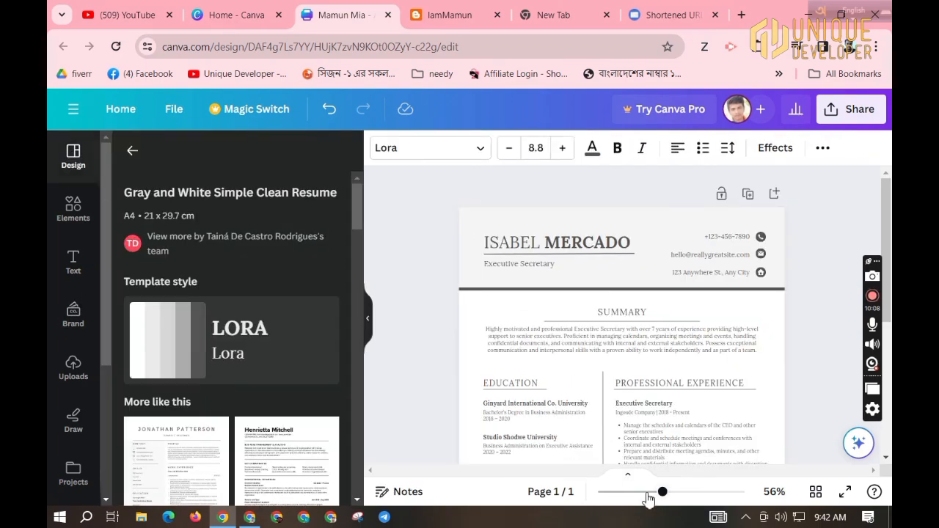
{"action": "left_click", "coordinate": [646, 493]}
{"action": "left_click", "coordinate": [857, 121]}
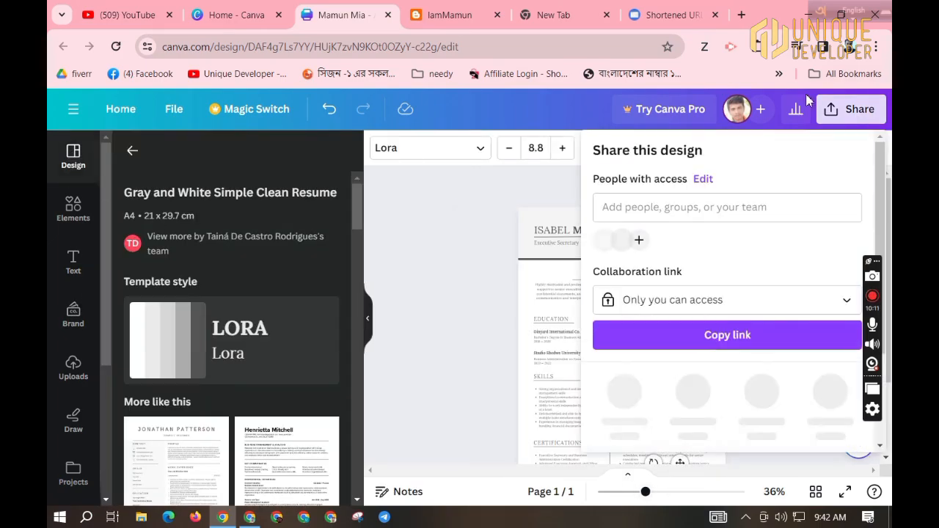
{"action": "scroll", "coordinate": [696, 352], "scroll_direction": "down", "scroll_amount": 2}
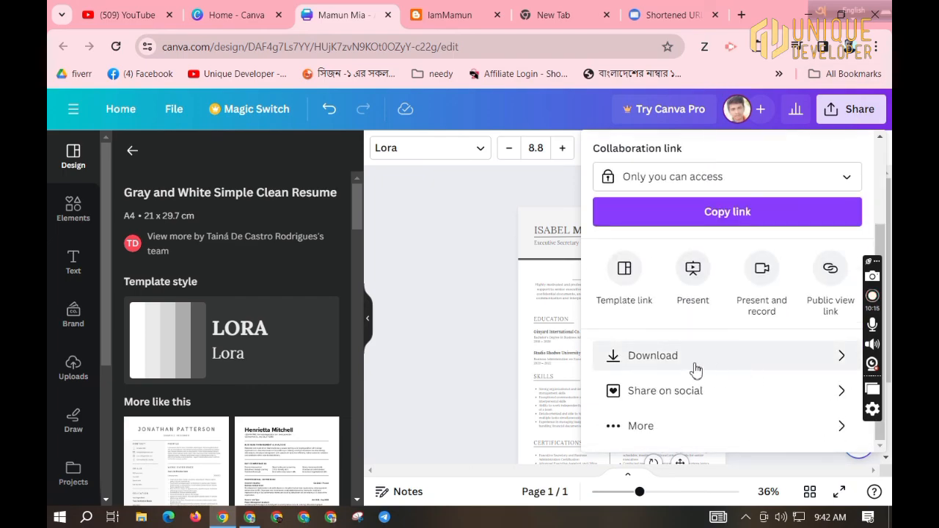
{"action": "left_click", "coordinate": [651, 358]}
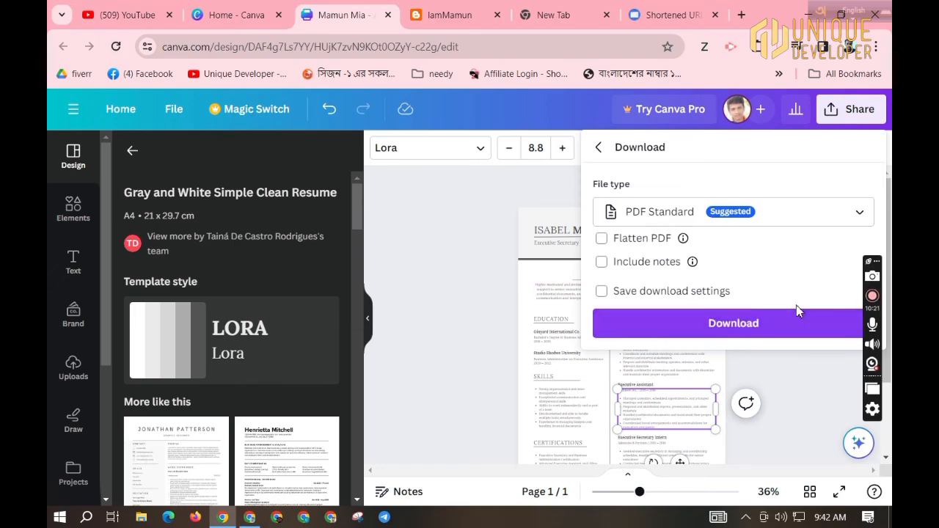
{"action": "left_click", "coordinate": [761, 326]}
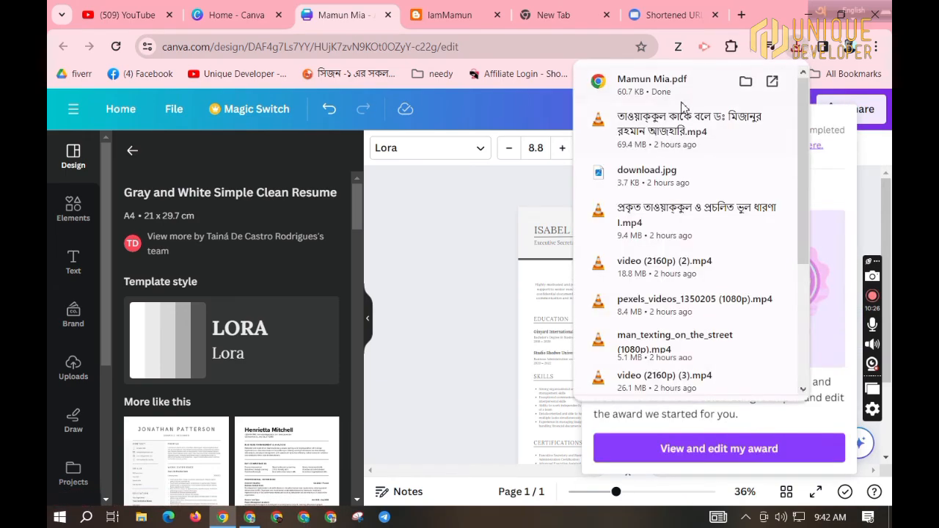
{"action": "left_click", "coordinate": [677, 93]}
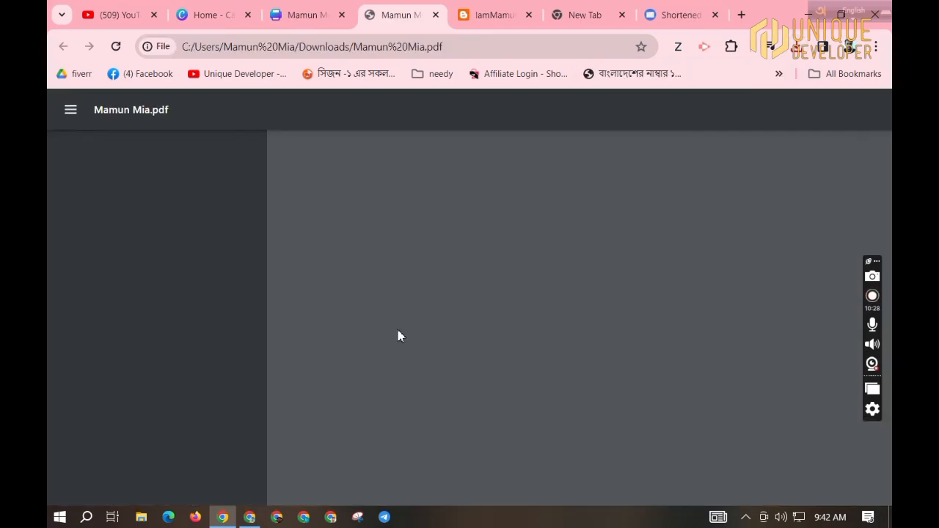
{"action": "scroll", "coordinate": [428, 331], "scroll_direction": "down", "scroll_amount": 5}
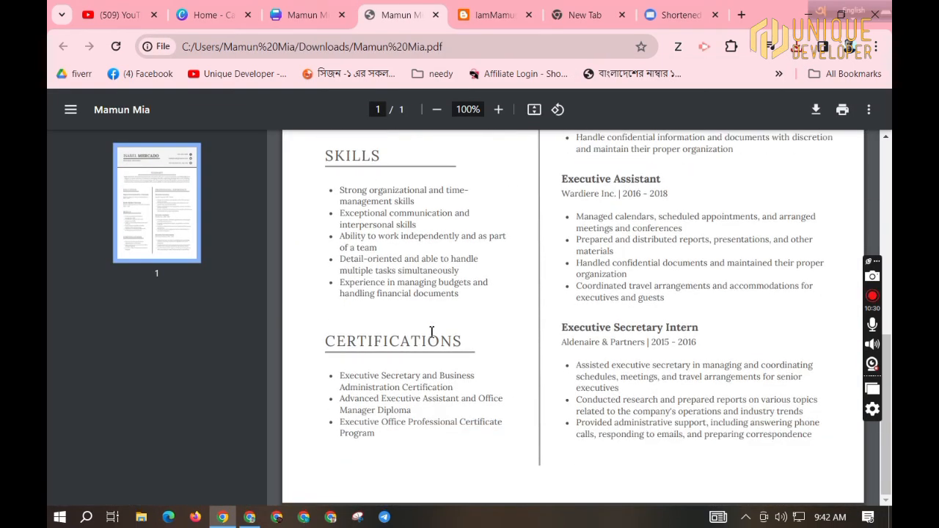
{"action": "triple_click", "coordinate": [388, 377]}
{"action": "double_click", "coordinate": [398, 402]}
{"action": "scroll", "coordinate": [625, 372], "scroll_direction": "up", "scroll_amount": 6}
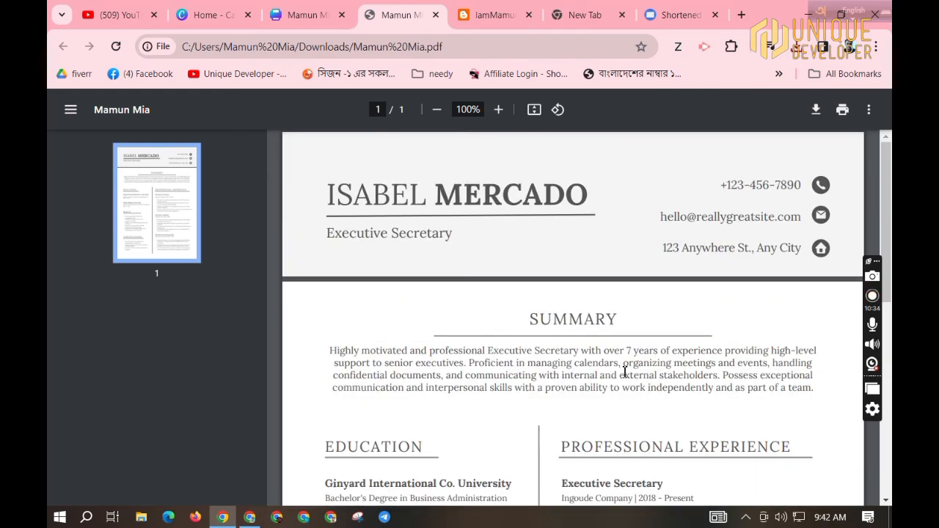
{"action": "triple_click", "coordinate": [482, 193]}
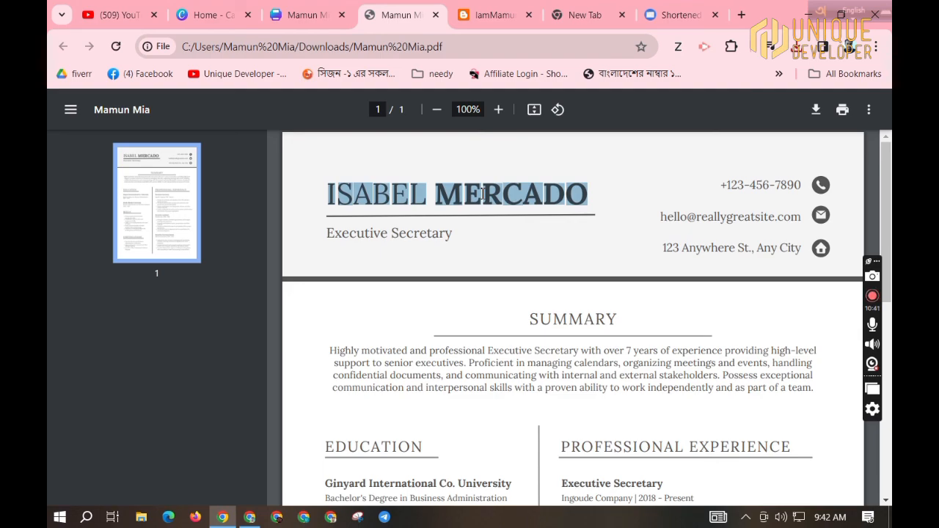
{"action": "triple_click", "coordinate": [482, 193]}
{"action": "triple_click", "coordinate": [483, 193]}
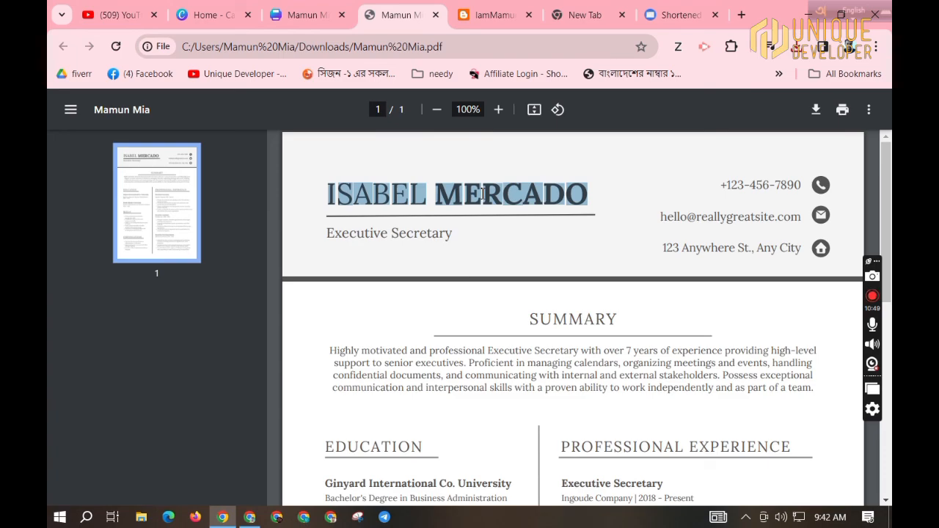